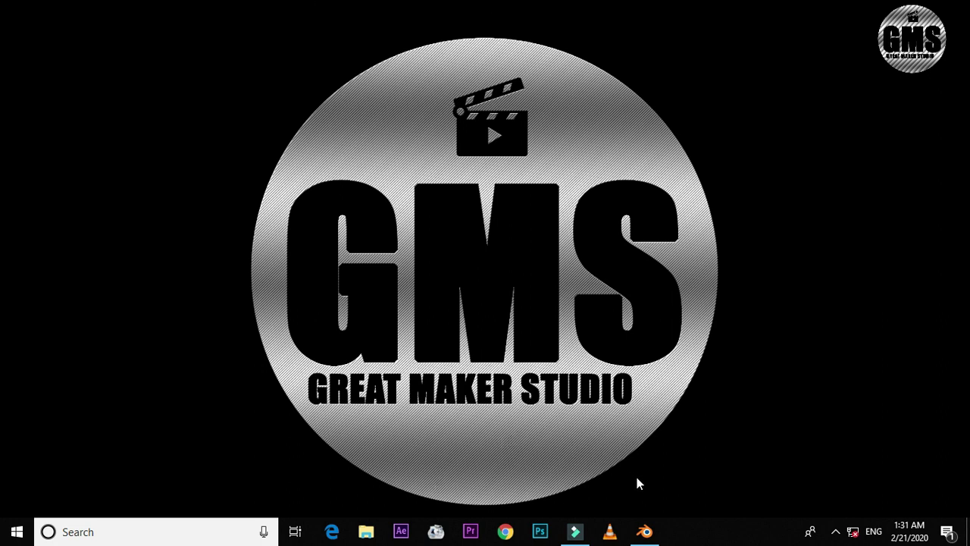
Delete the default cube so only the camera and lamp remain.
left_click(641, 528)
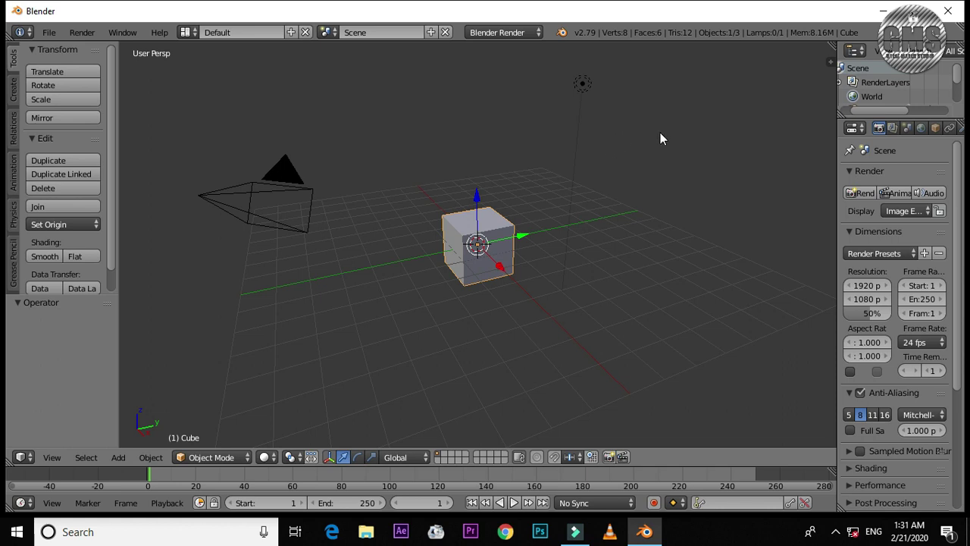
left_click(522, 238)
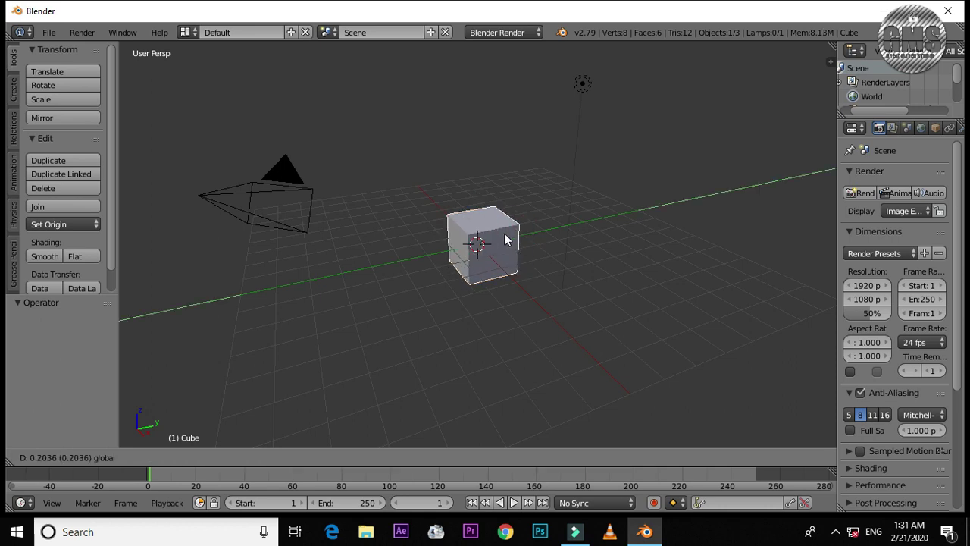
left_click_drag(521, 238, 502, 241)
key("x")
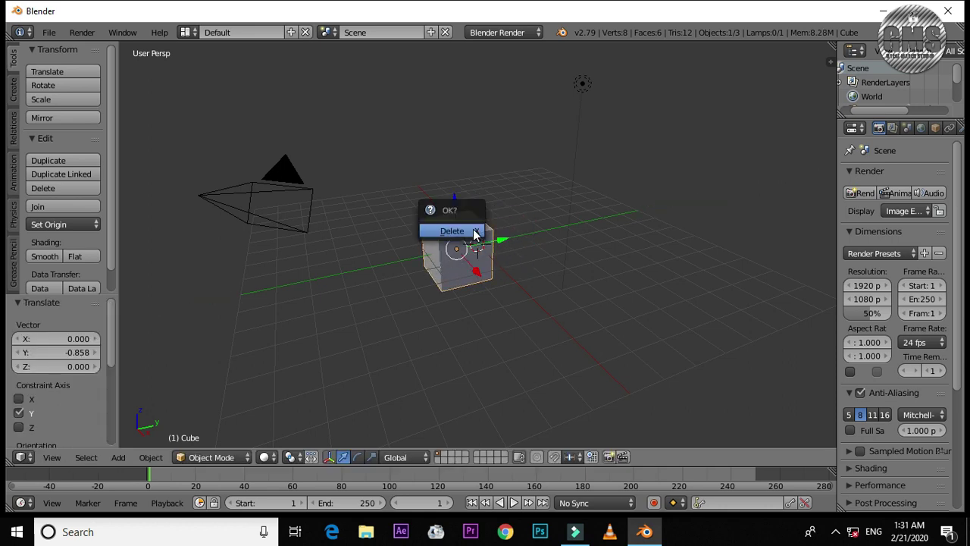
left_click(475, 231)
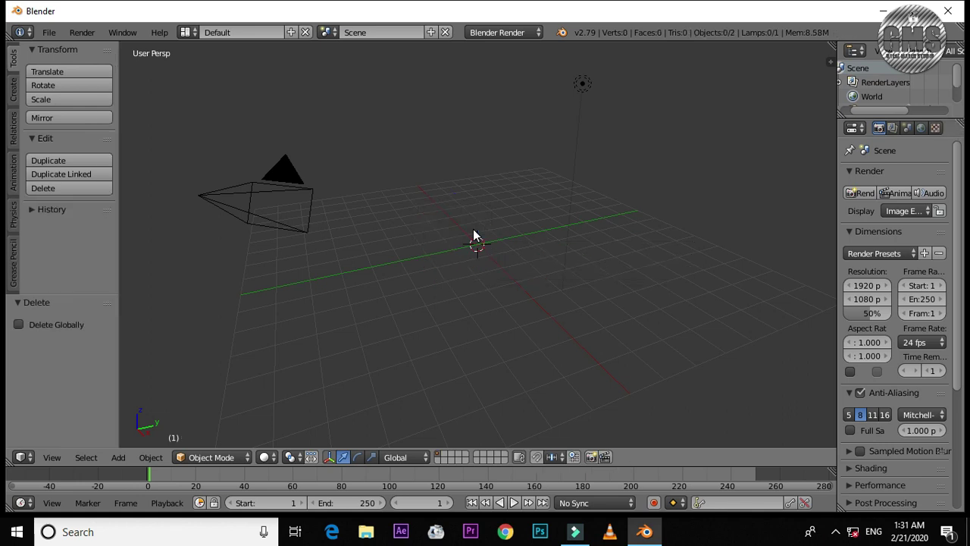
Add a Text object to the scene.
key("shift+a")
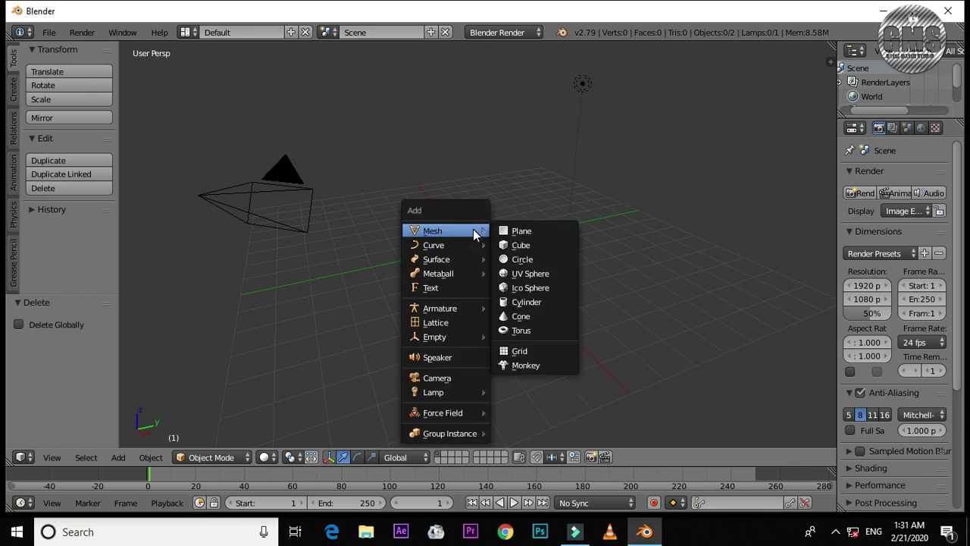
left_click(399, 145)
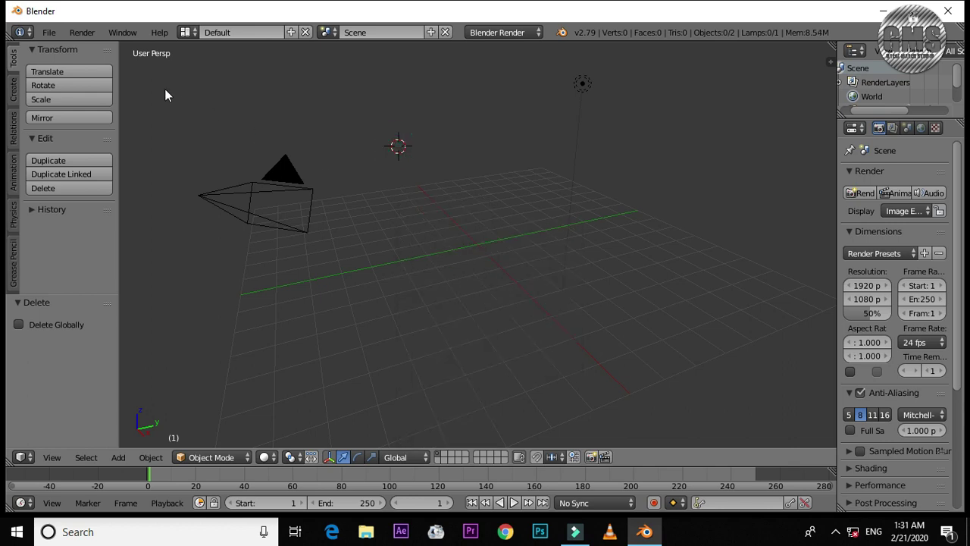
left_click(119, 457)
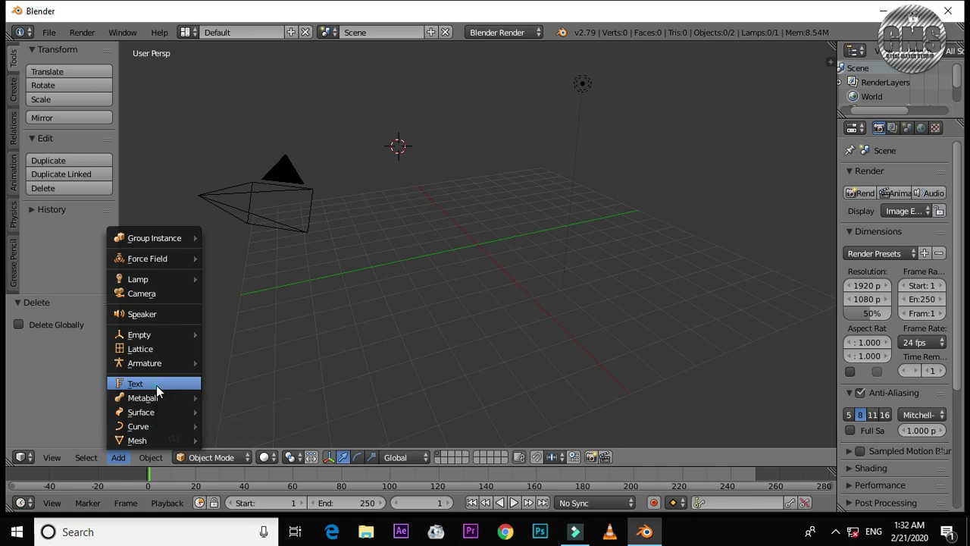
left_click(156, 385)
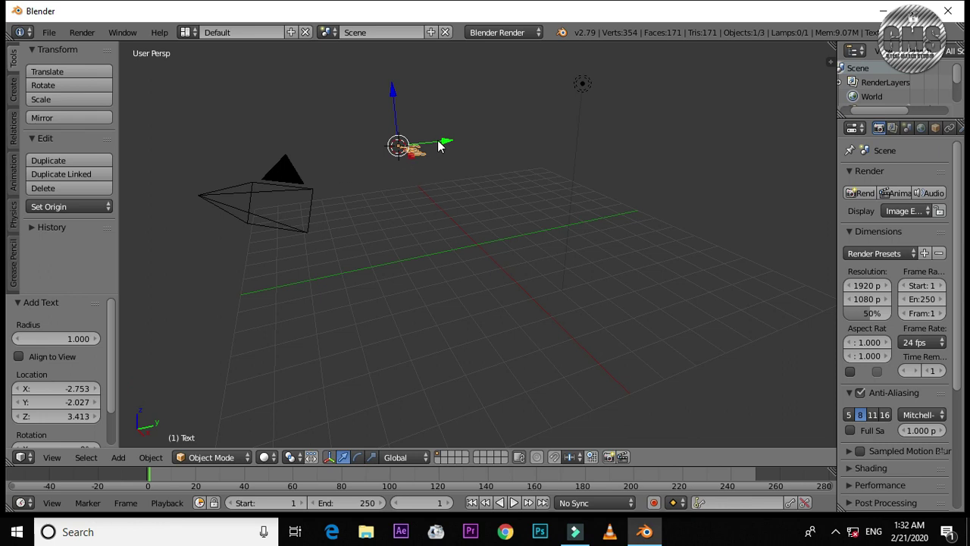
Move the text onto the grid, about 3 units lower and 3.373 along X.
mouse_move(445, 142)
left_mouse_down()
mouse_move(482, 156)
mouse_move(468, 155)
left_mouse_up()
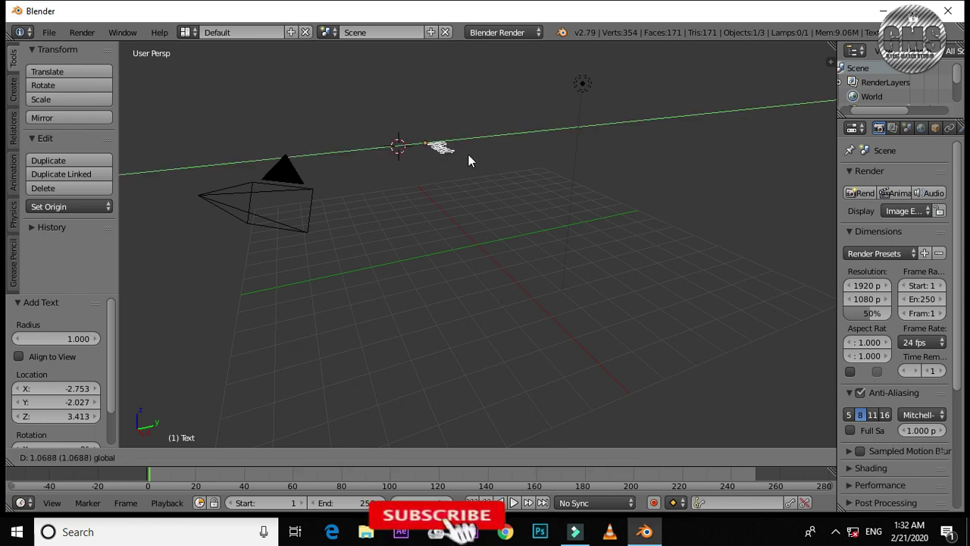
left_click_drag(422, 93, 429, 161)
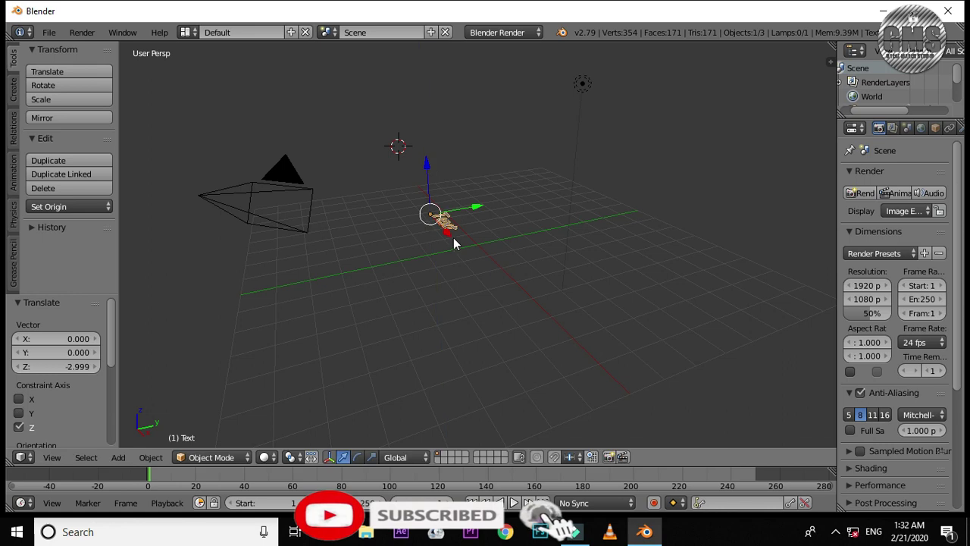
left_click_drag(454, 241, 464, 287)
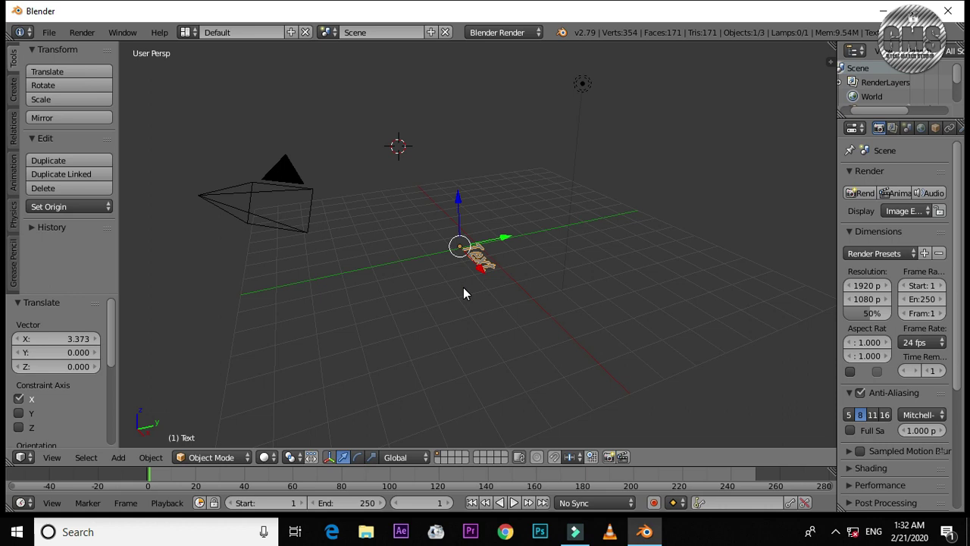
key("Tab")
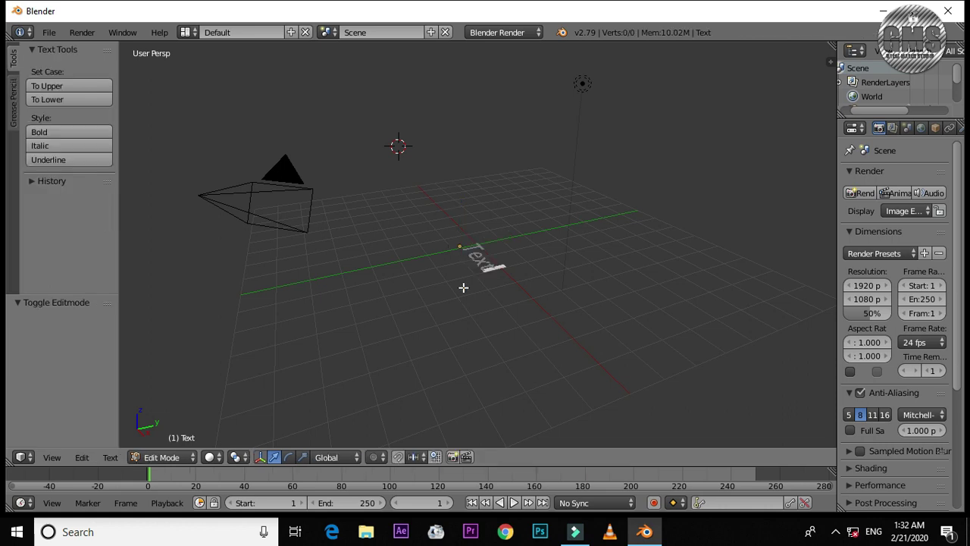
Replace the default word 'Text' with 'GMS' and leave Edit Mode.
key("BackSpace")
key("BackSpace")
key("BackSpace")
key("BackSpace")
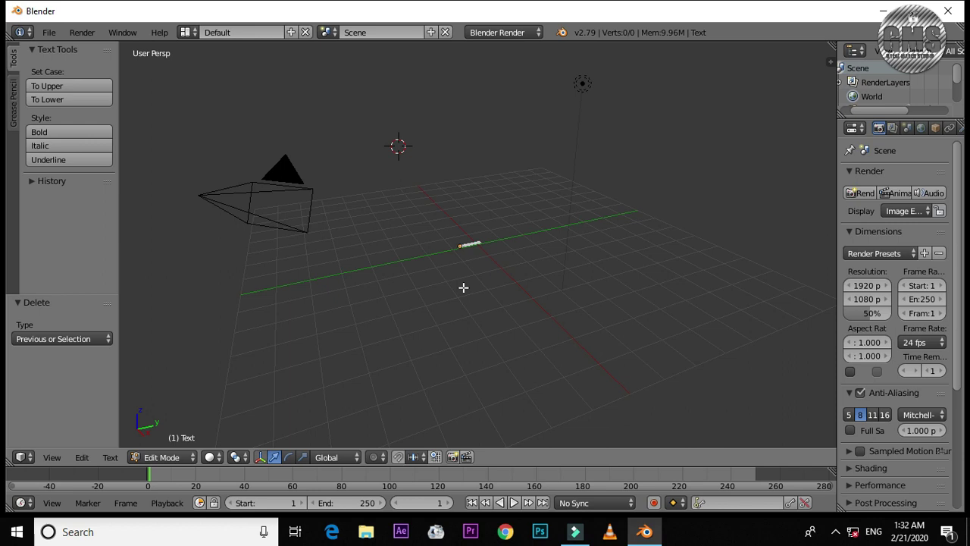
type("GMS")
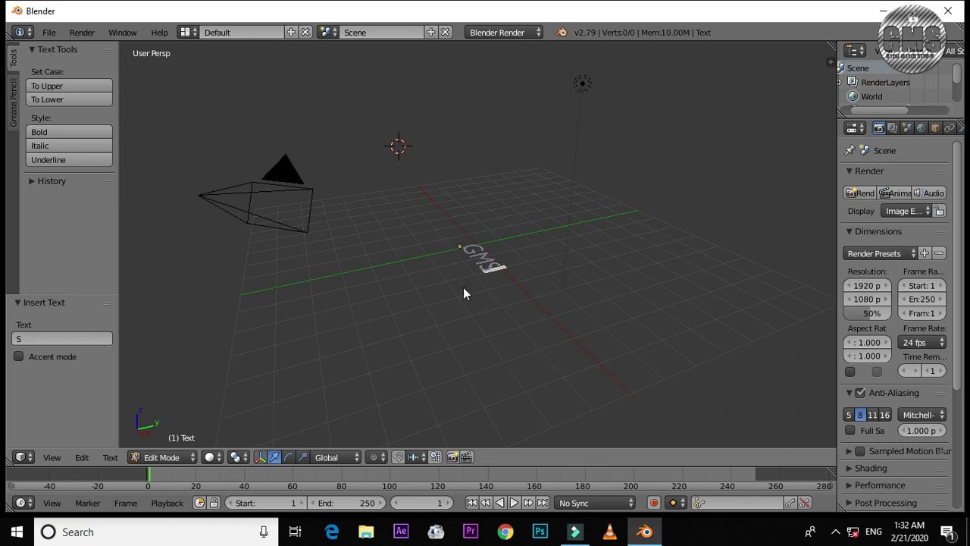
key("Tab")
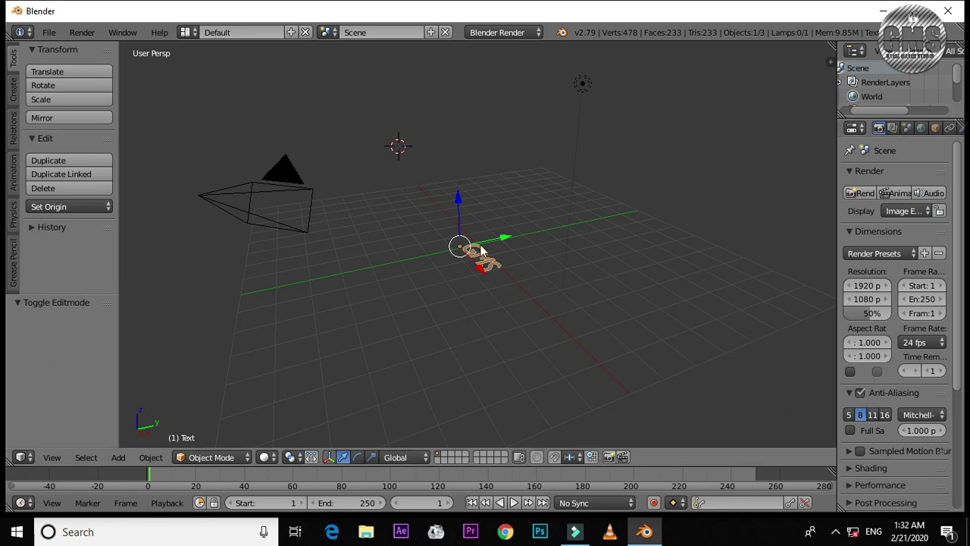
Nudge the text 0.406 along Y and view the scene through the camera.
left_click_drag(506, 241, 517, 240)
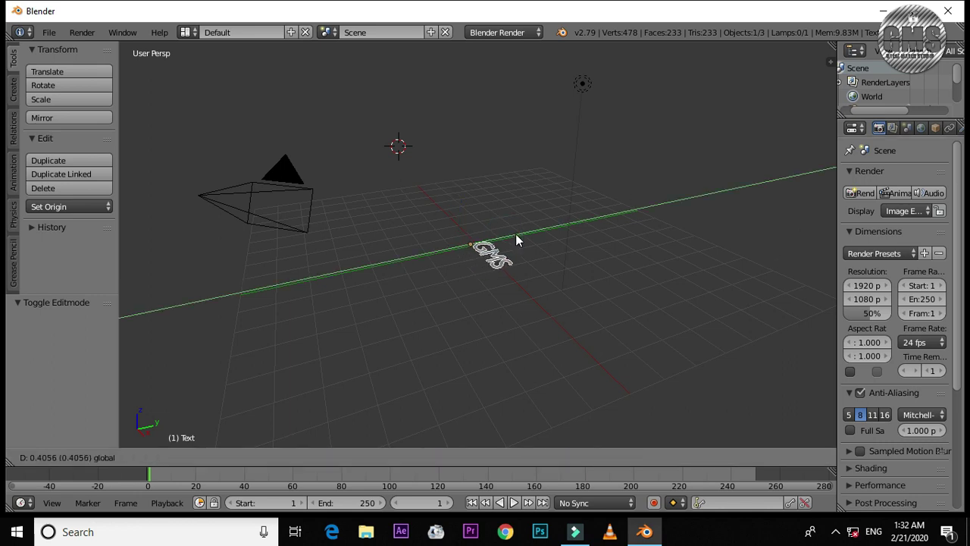
left_click(283, 161)
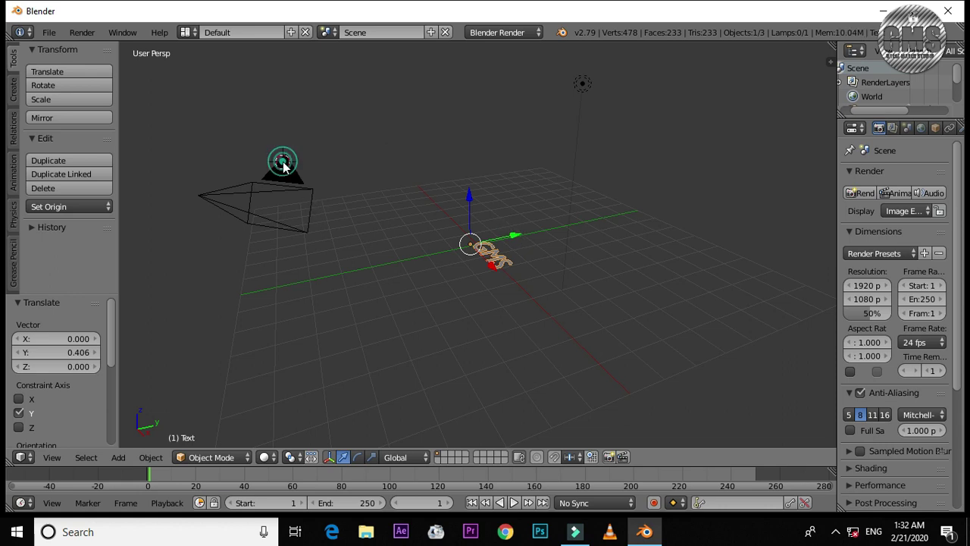
right_click(281, 167)
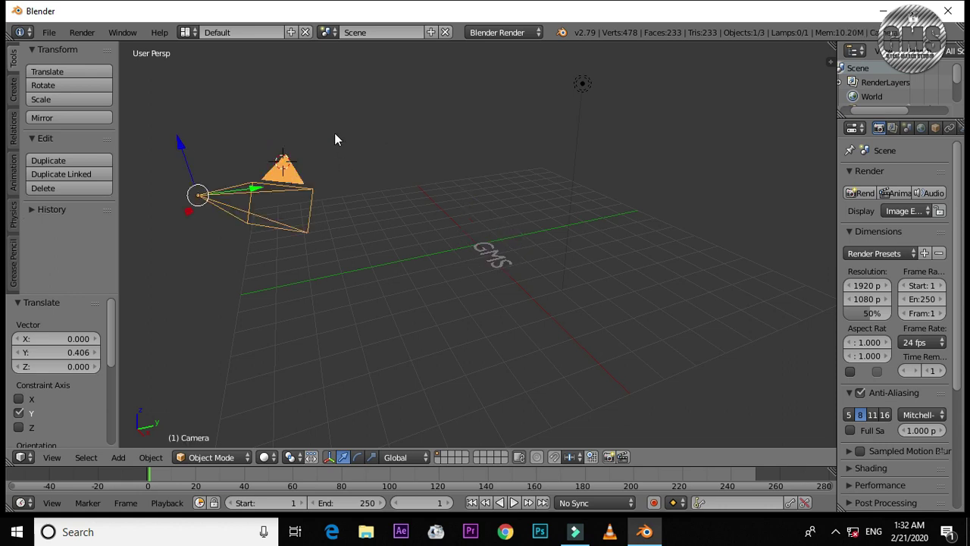
key("KP_0")
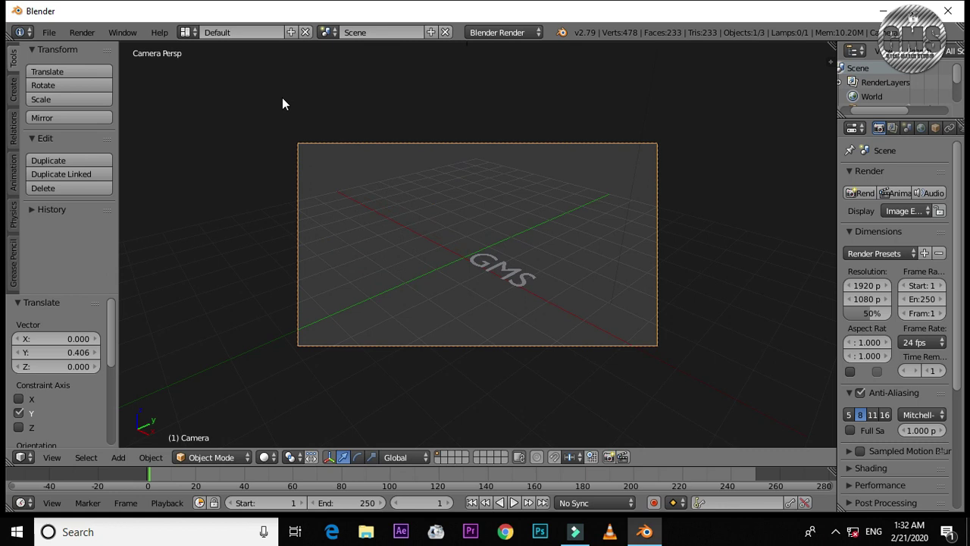
Rotate the GMS text 90° about the X axis so it stands upright.
right_click(516, 271)
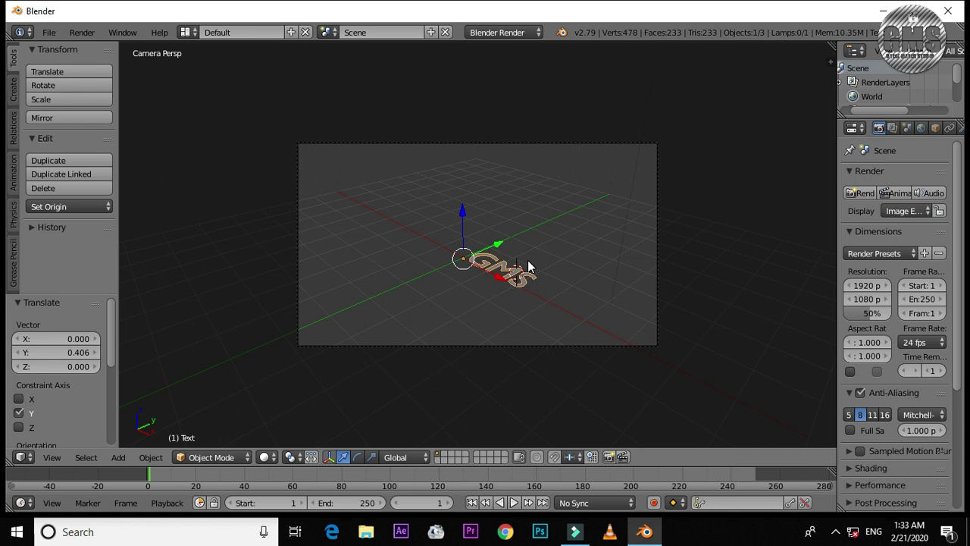
key("r")
key("x")
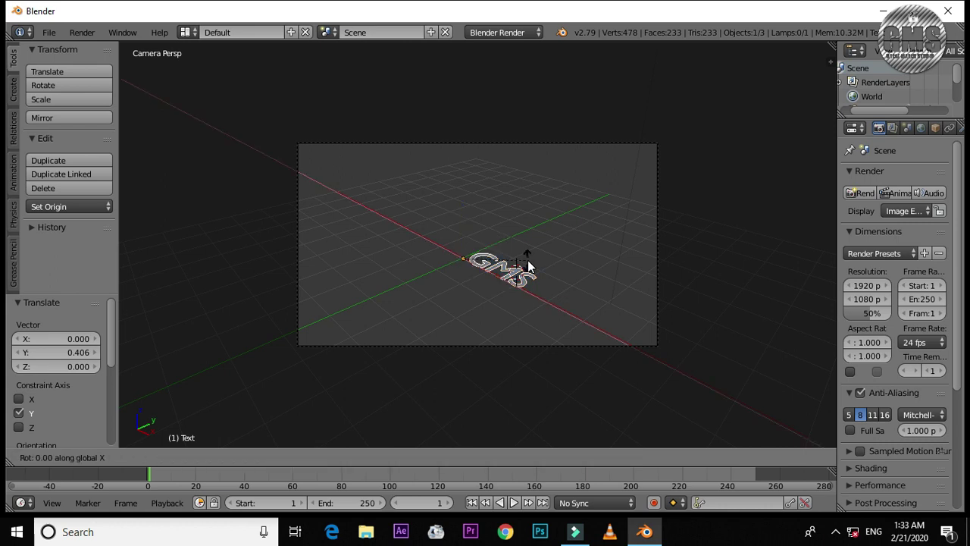
type("90")
key("Return")
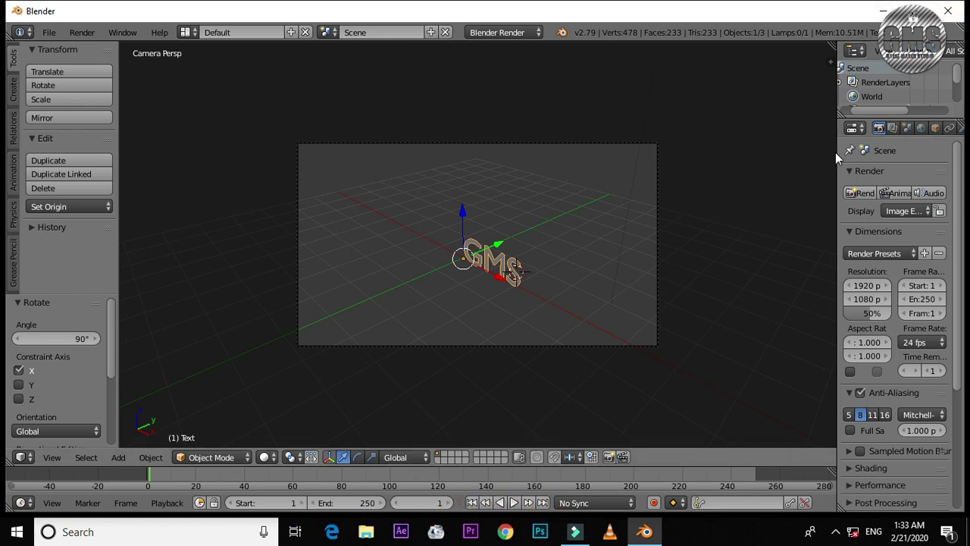
Widen the Properties editor and set the text's Geometry Extrude to 0.121.
left_click_drag(837, 147, 762, 175)
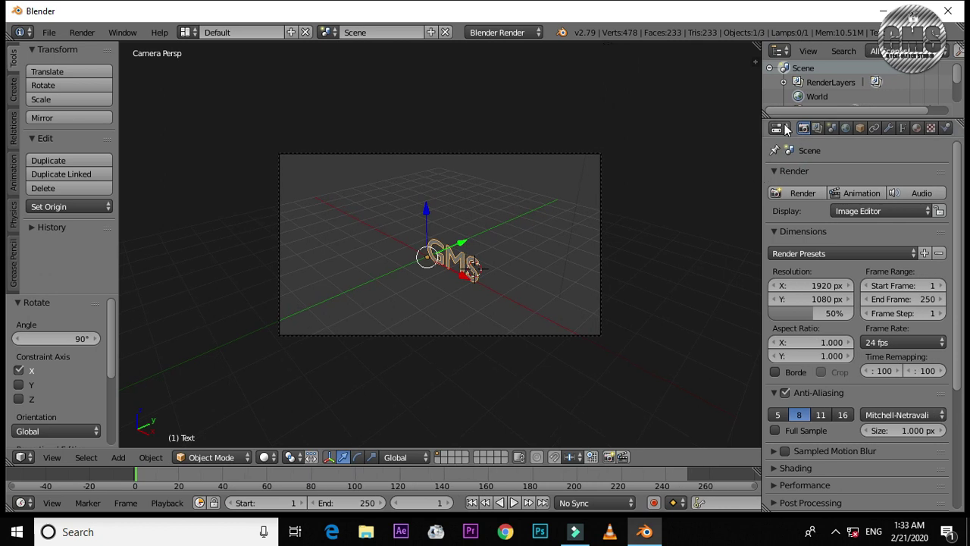
left_click(781, 128)
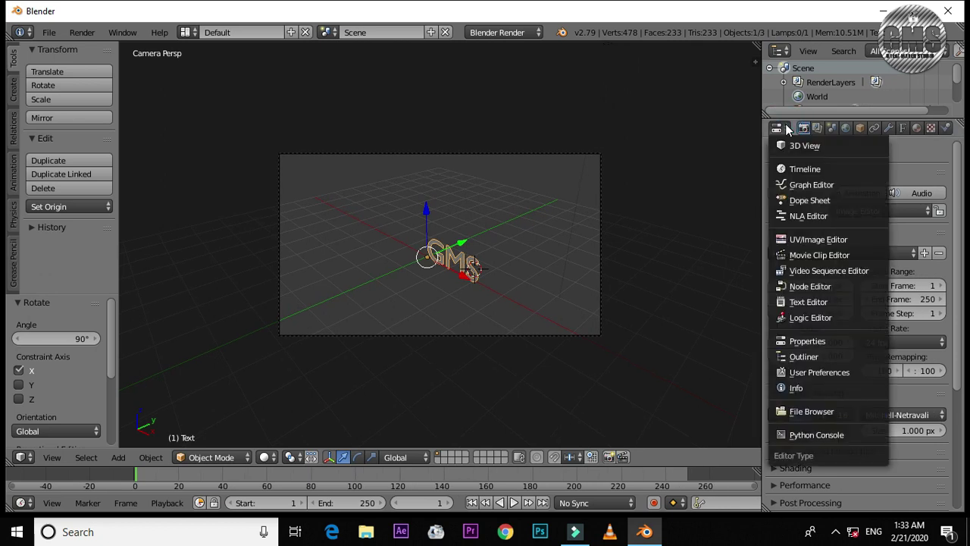
left_click(787, 130)
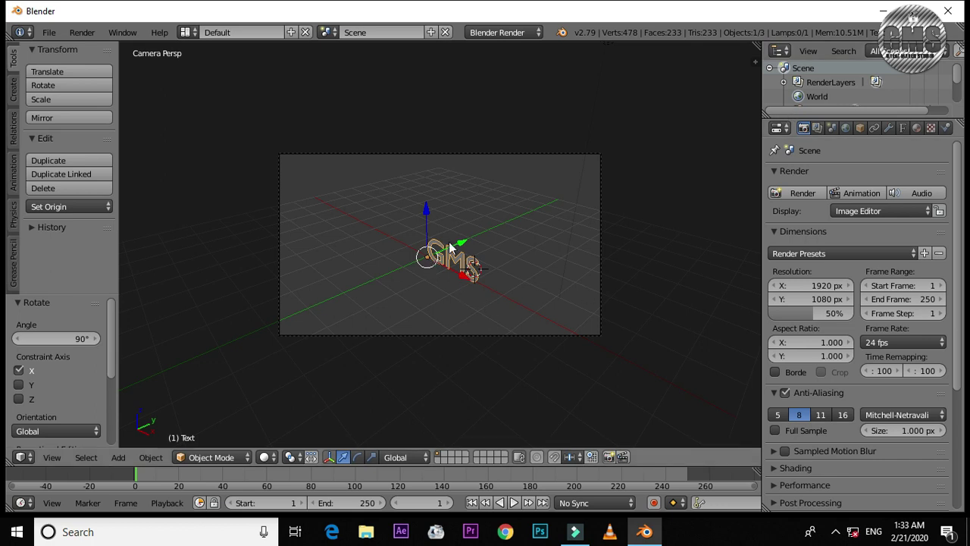
left_click(904, 128)
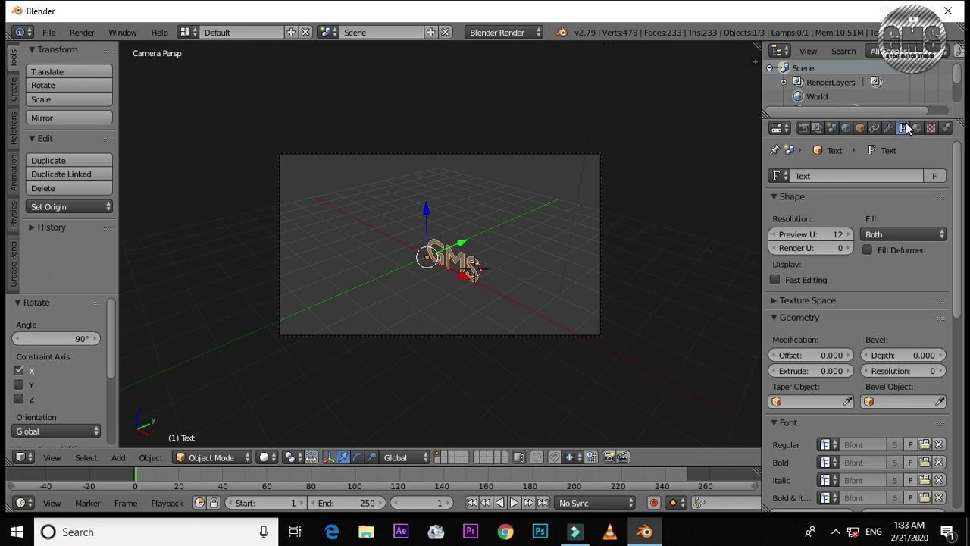
mouse_move(850, 376)
left_mouse_down()
mouse_move(894, 371)
mouse_move(884, 370)
left_mouse_up()
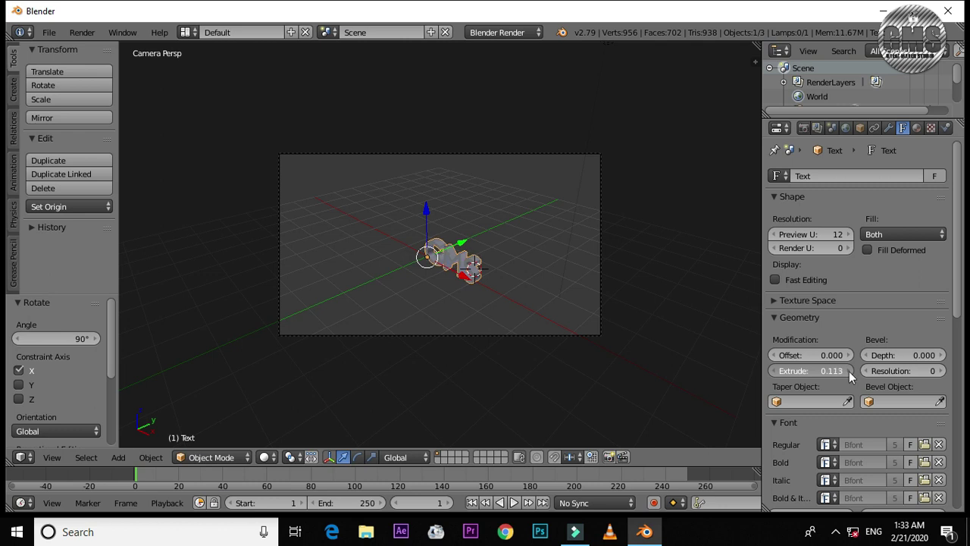
scroll(444, 212, "up", 3)
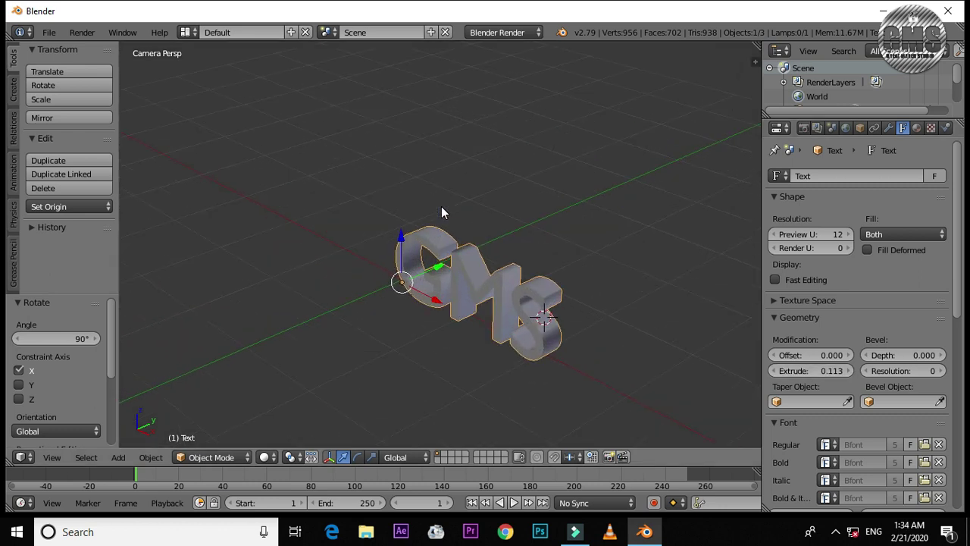
scroll(443, 212, "up", 2)
scroll(443, 212, "up", 1)
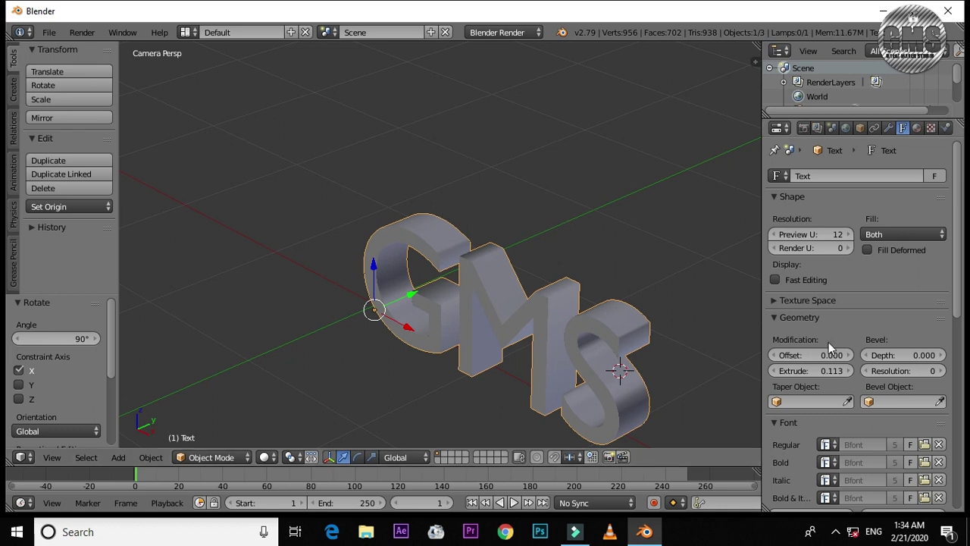
left_click_drag(848, 371, 854, 370)
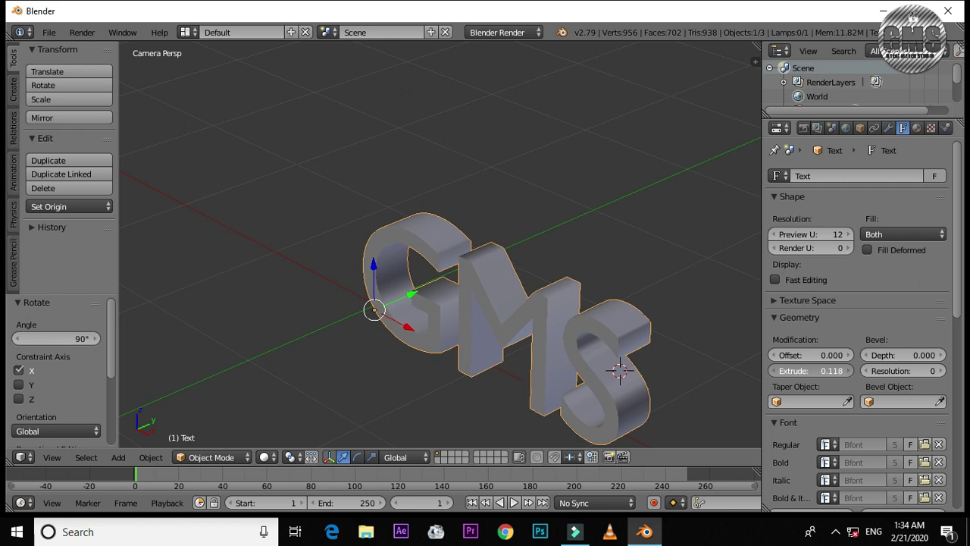
Give the text a bevel depth of 0.007 and raise the bevel resolution.
left_click_drag(913, 358, 917, 359)
left_click(940, 355)
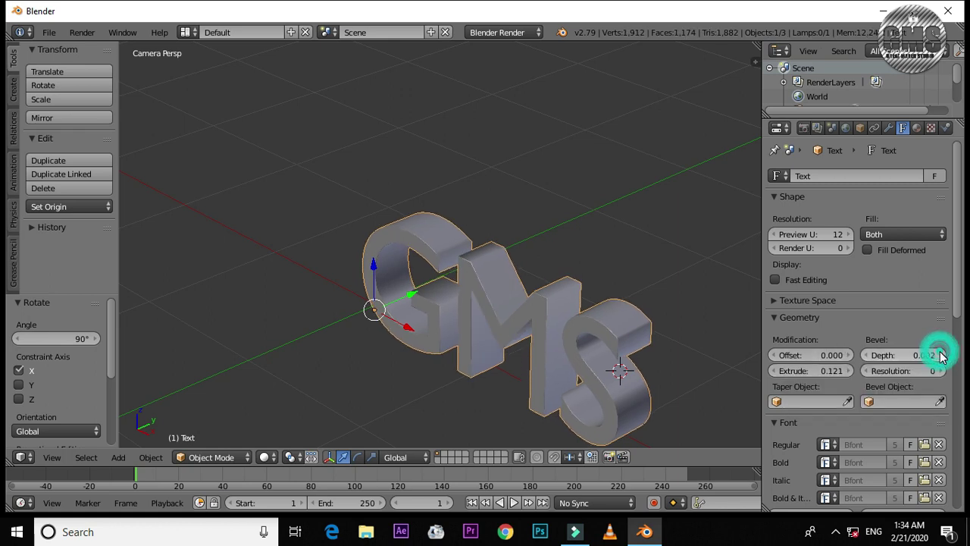
left_click(940, 355)
left_click(940, 355)
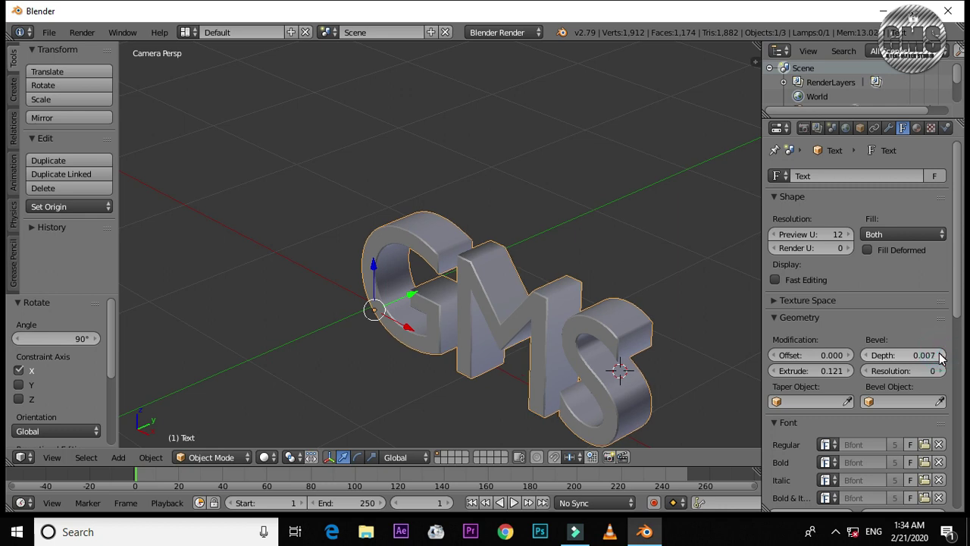
left_click(942, 371)
Set bevel resolution to 2, then move the GMS text -0.860 along X.
left_click(942, 371)
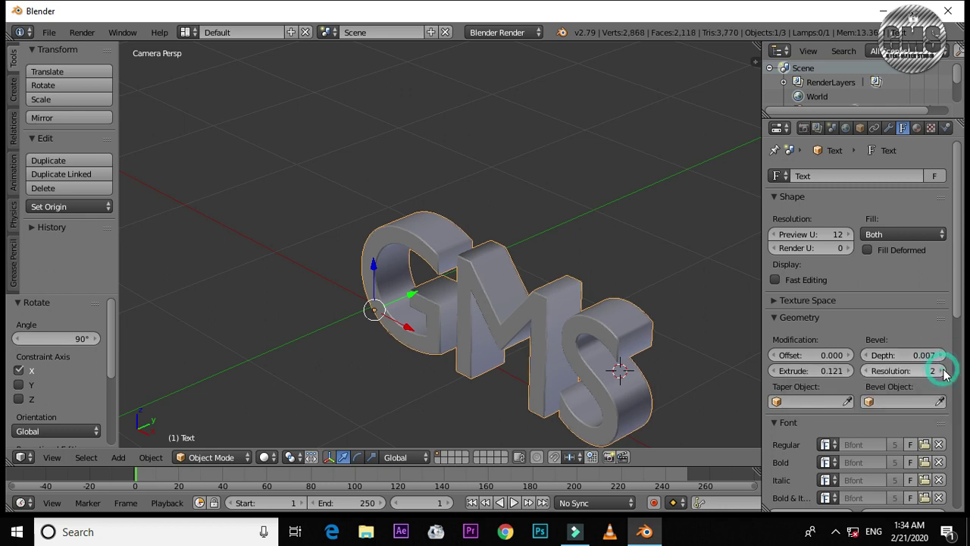
scroll(573, 240, "up", 1)
scroll(573, 239, "up", 2)
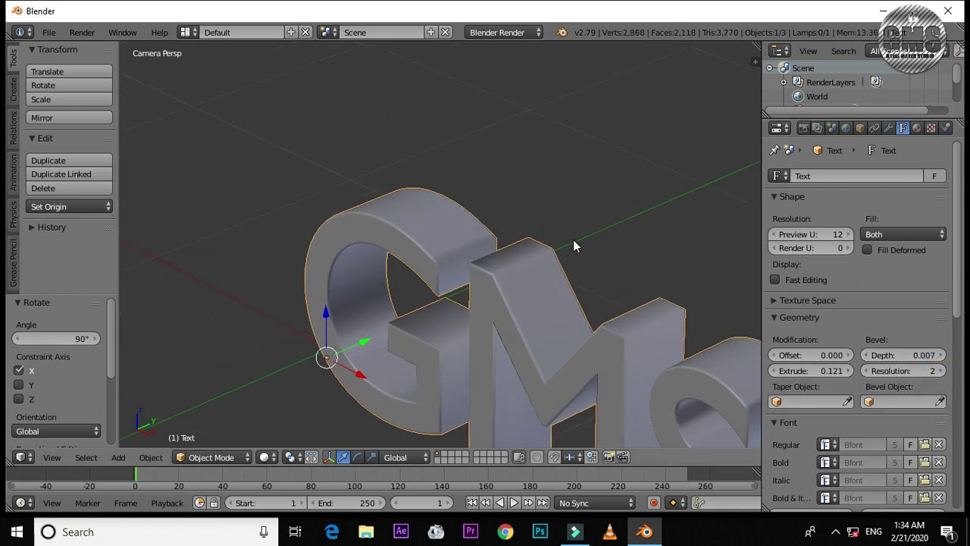
scroll(573, 239, "up", 3)
scroll(573, 239, "up", 2)
scroll(573, 240, "up", 2)
scroll(574, 241, "down", 5)
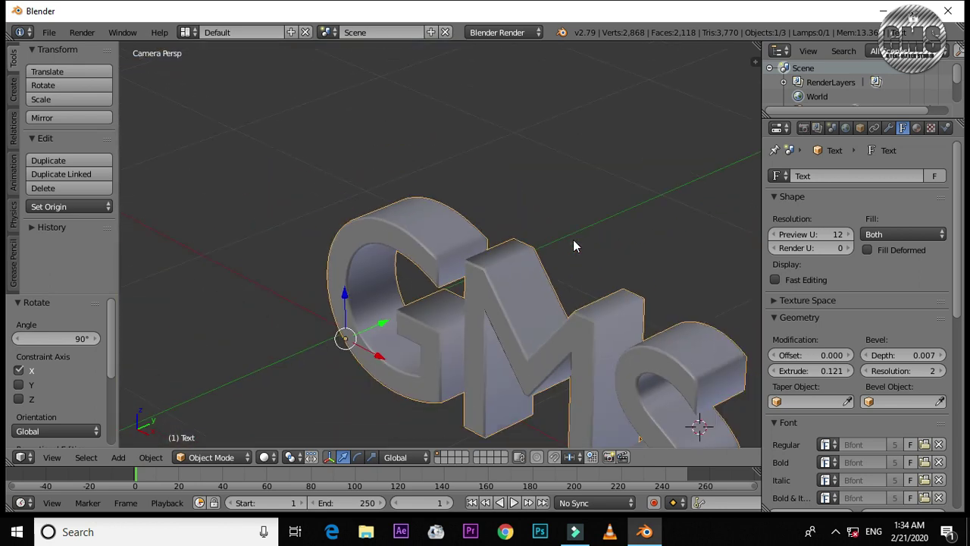
scroll(574, 241, "down", 2)
scroll(574, 241, "up", 2)
scroll(574, 241, "up", 1)
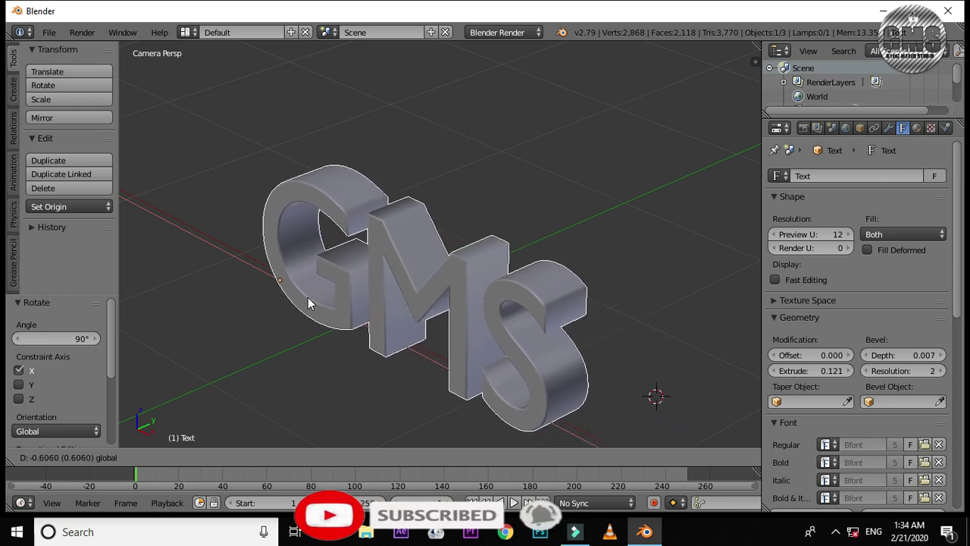
left_click(278, 291)
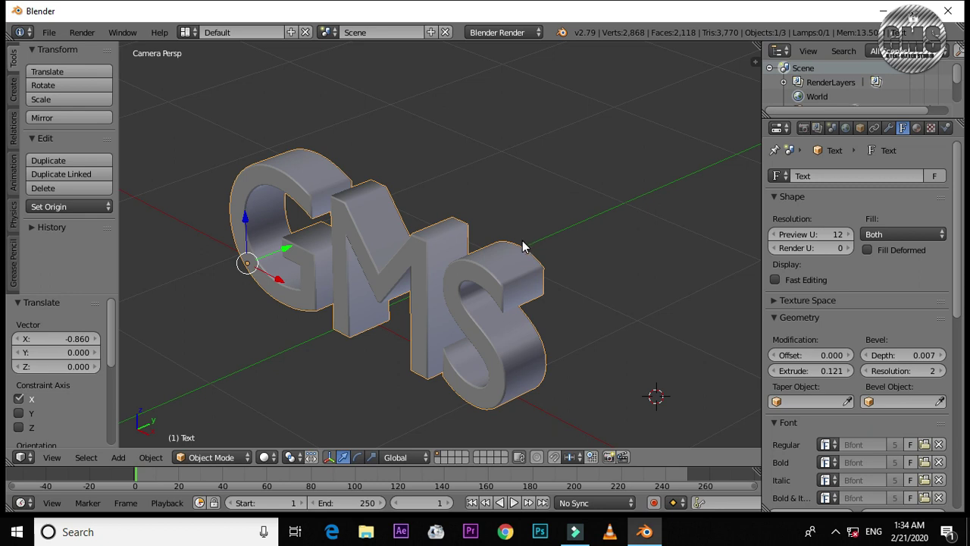
Create Material.001 with a magenta diffuse colour (R 0.800, G 0.000, B 0.272).
left_click(917, 127)
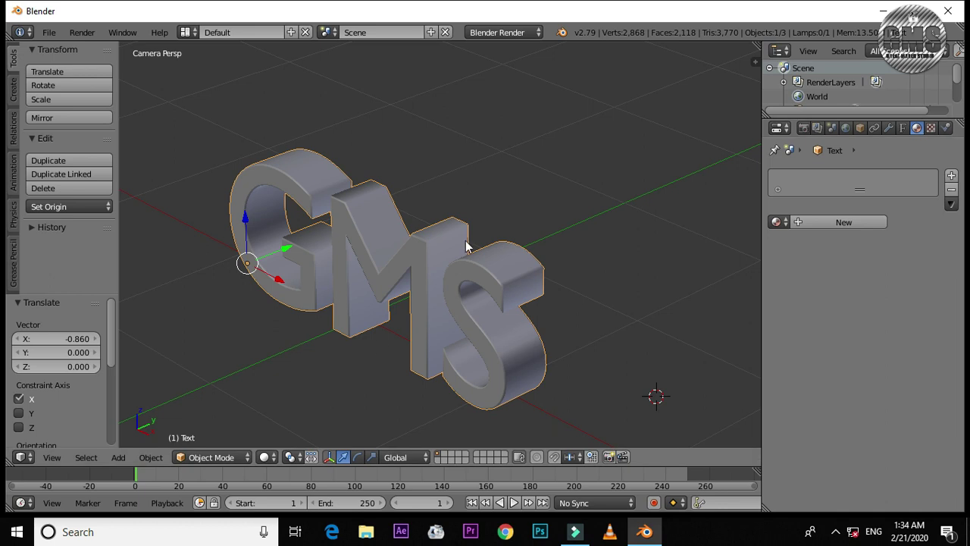
left_click(828, 219)
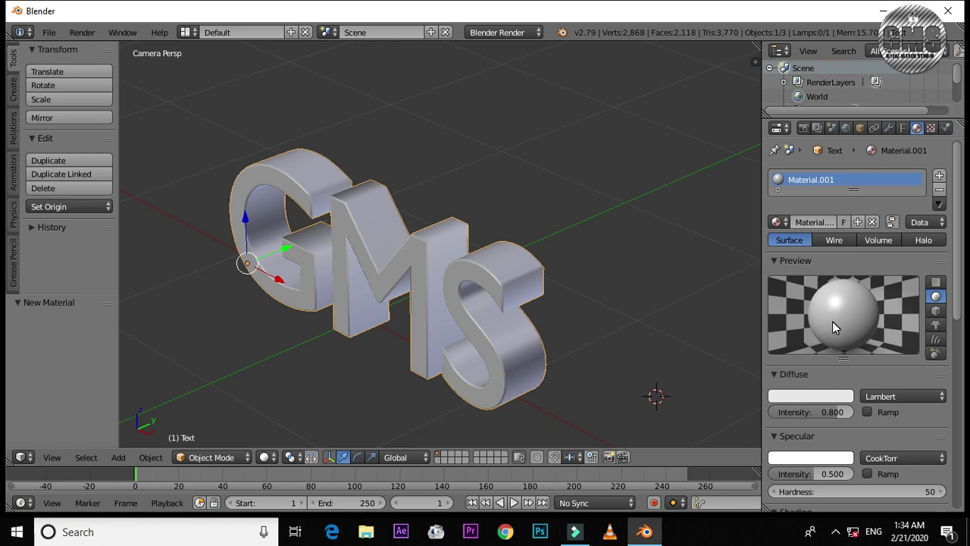
left_click(807, 396)
mouse_move(778, 260)
left_mouse_down()
mouse_move(820, 292)
mouse_move(812, 238)
mouse_move(816, 276)
mouse_move(793, 281)
mouse_move(787, 267)
mouse_move(792, 300)
mouse_move(782, 304)
mouse_move(807, 284)
mouse_move(808, 243)
mouse_move(811, 301)
left_mouse_up()
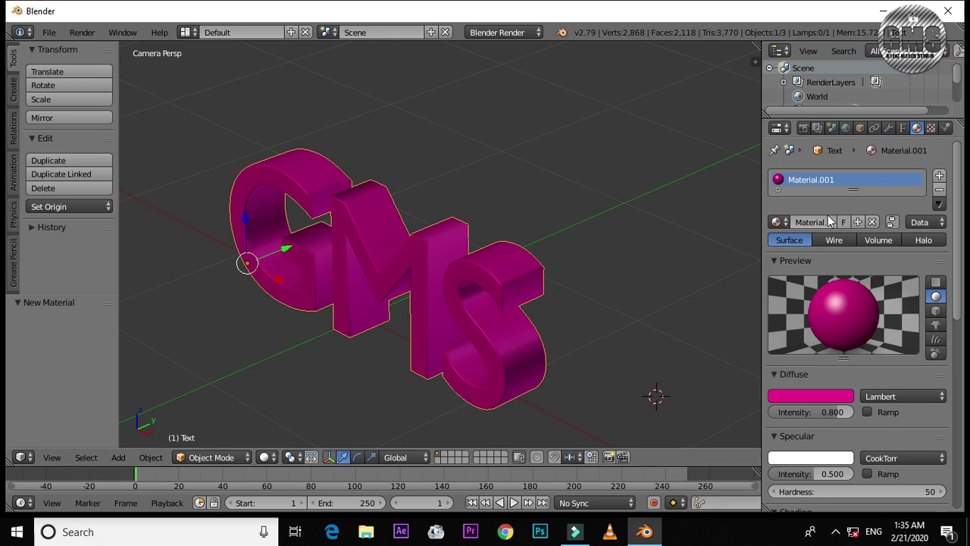
In World settings, toggle the sky options and set the ambient colour to teal.
left_click(846, 128)
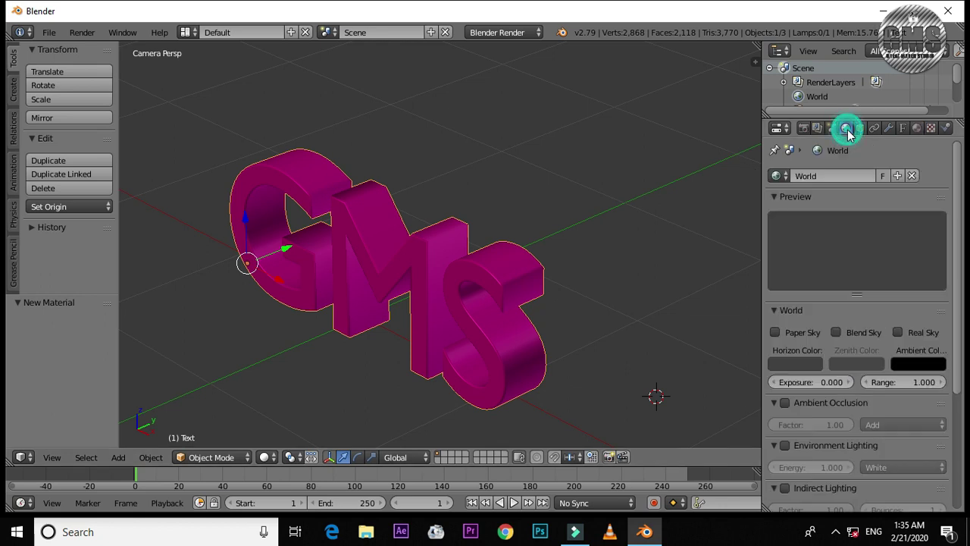
left_click(774, 332)
left_click(899, 332)
left_click(836, 333)
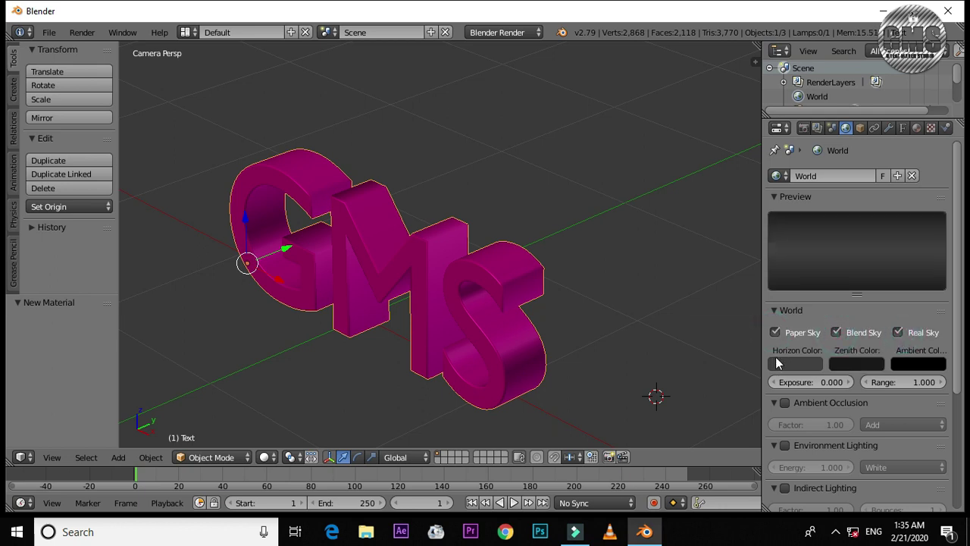
left_click(918, 364)
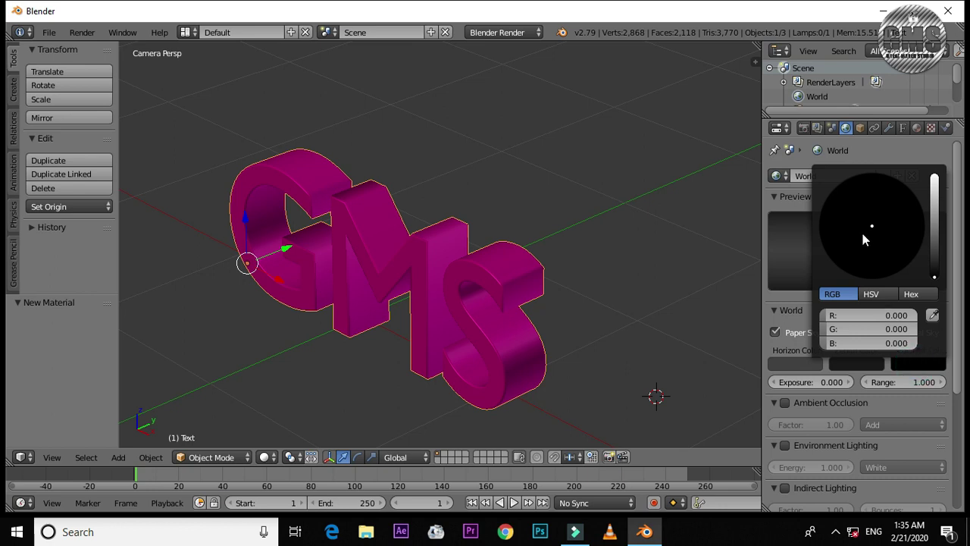
left_click_drag(934, 275, 934, 212)
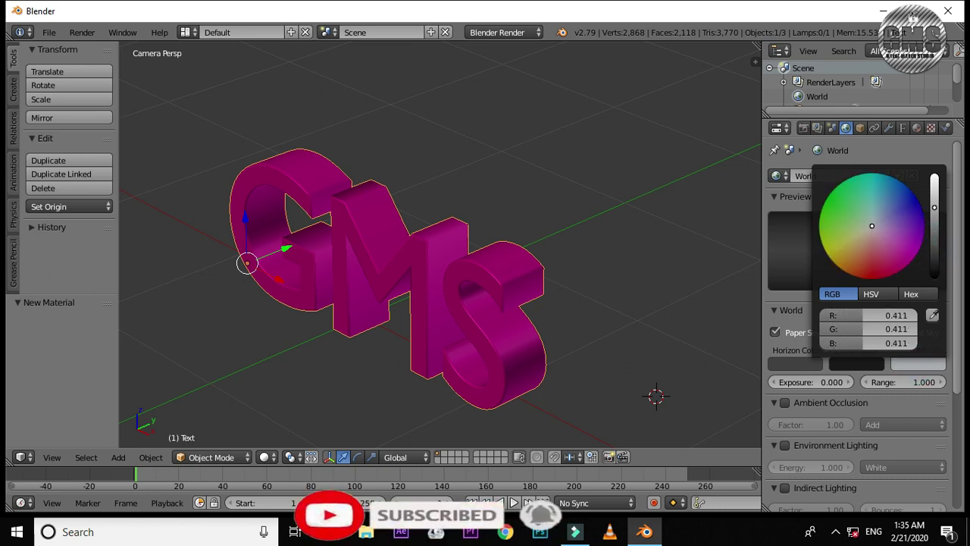
left_click(880, 222)
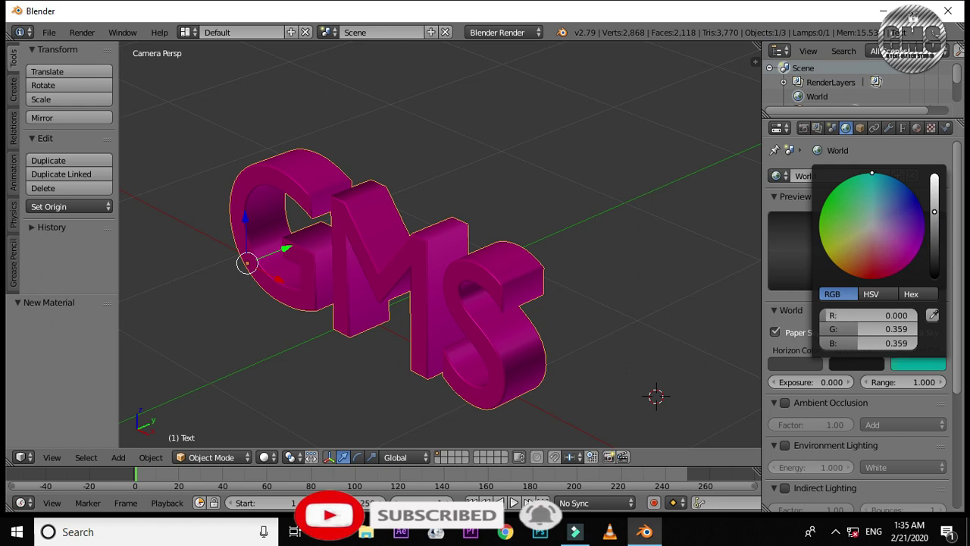
Set the zenith colour to full bright cyan.
left_click(852, 369)
left_click(804, 226)
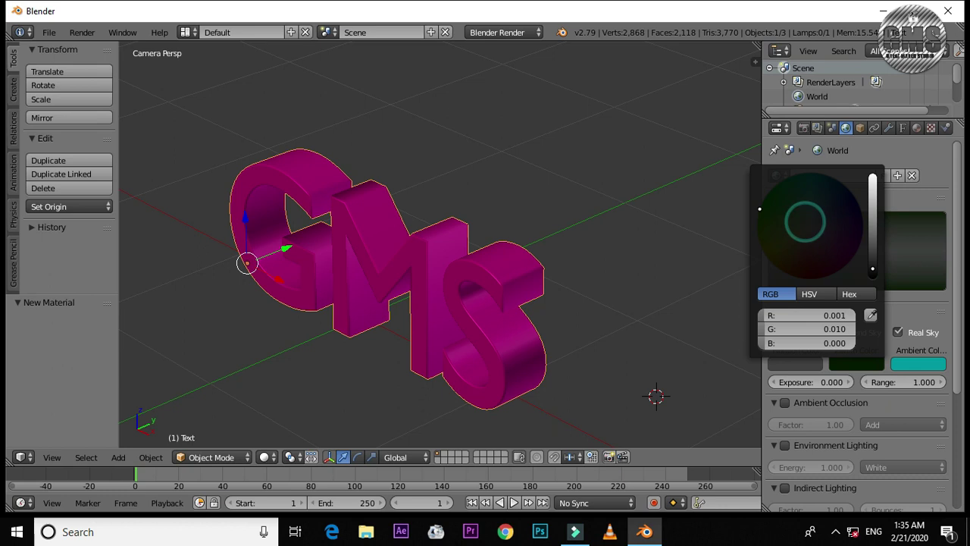
left_click(870, 366)
mouse_move(872, 250)
left_mouse_down()
mouse_move(872, 220)
mouse_move(808, 181)
left_mouse_up()
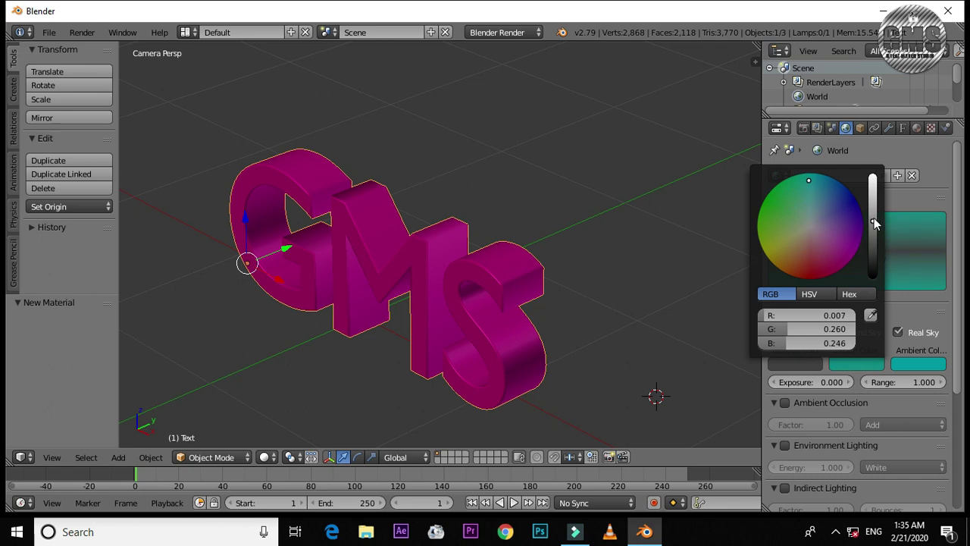
left_click_drag(873, 221, 873, 175)
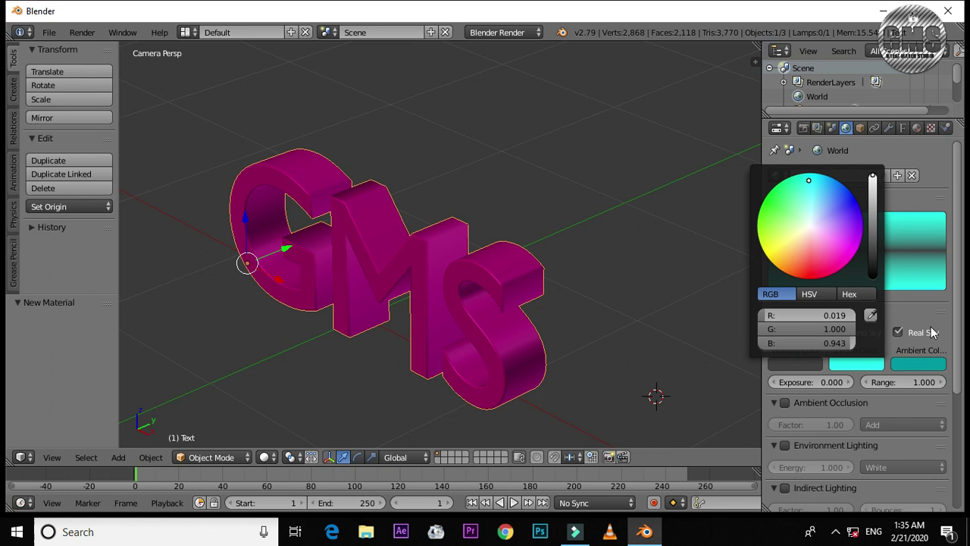
Keep Paper Sky on, turn Real Sky off, and enable Ambient Occlusion.
left_click(774, 332)
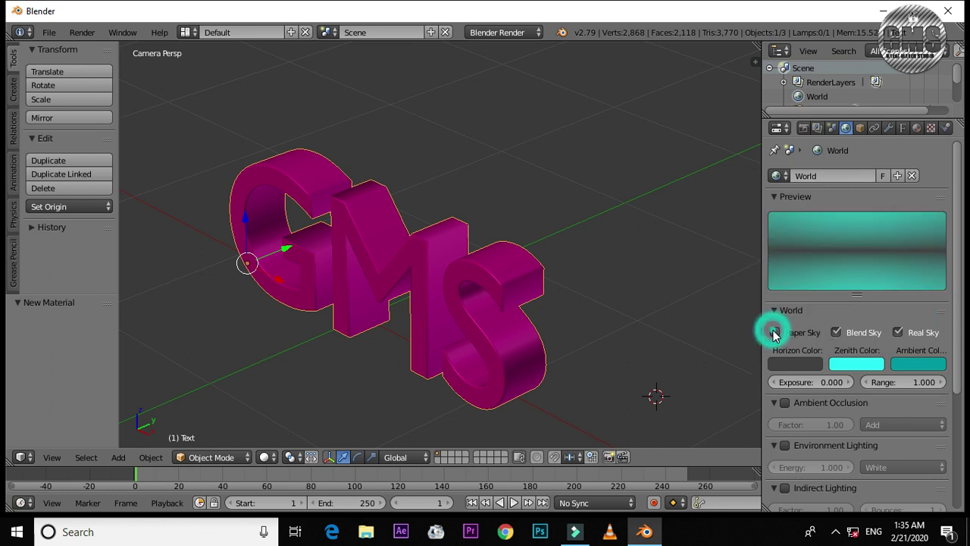
double_click(836, 332)
left_click(898, 331)
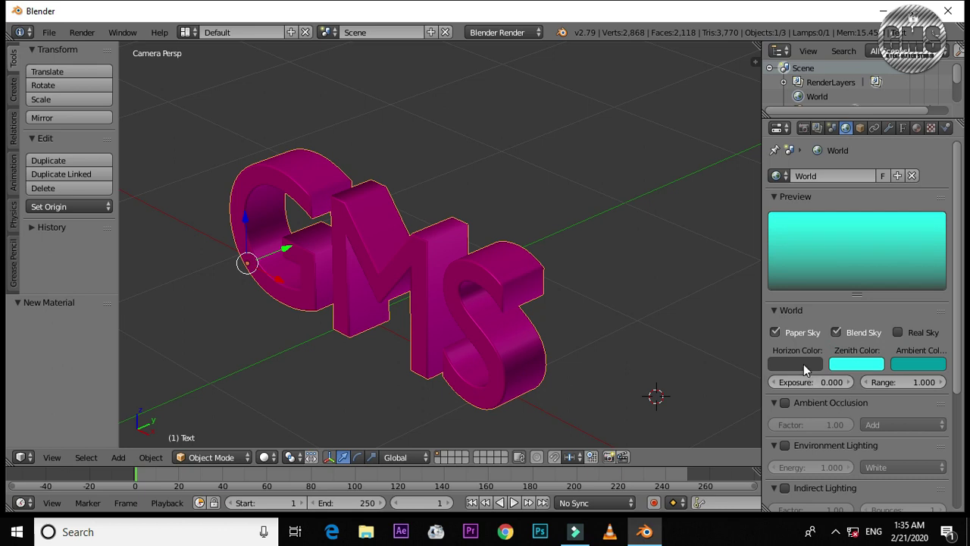
left_click(785, 403)
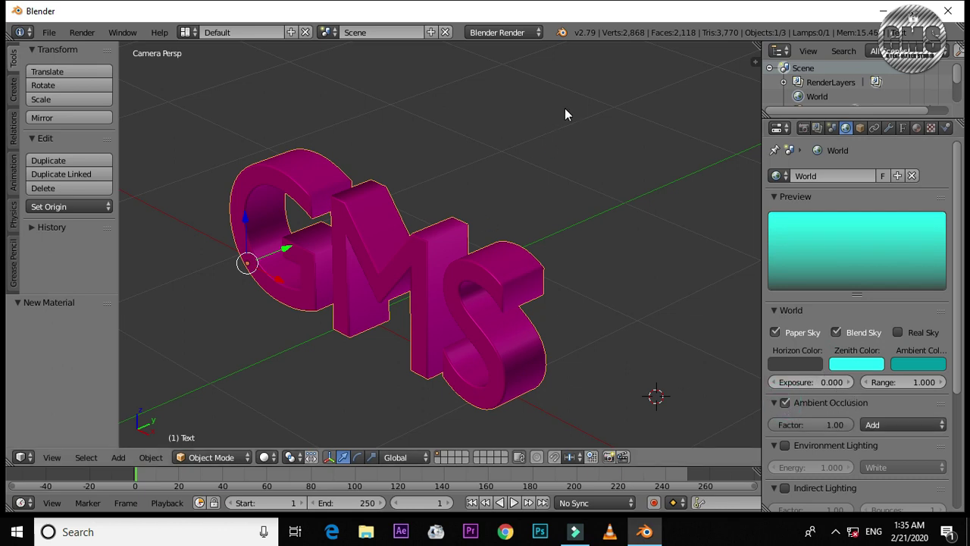
Test-render the scene, then turn Real Sky back on.
key("F12")
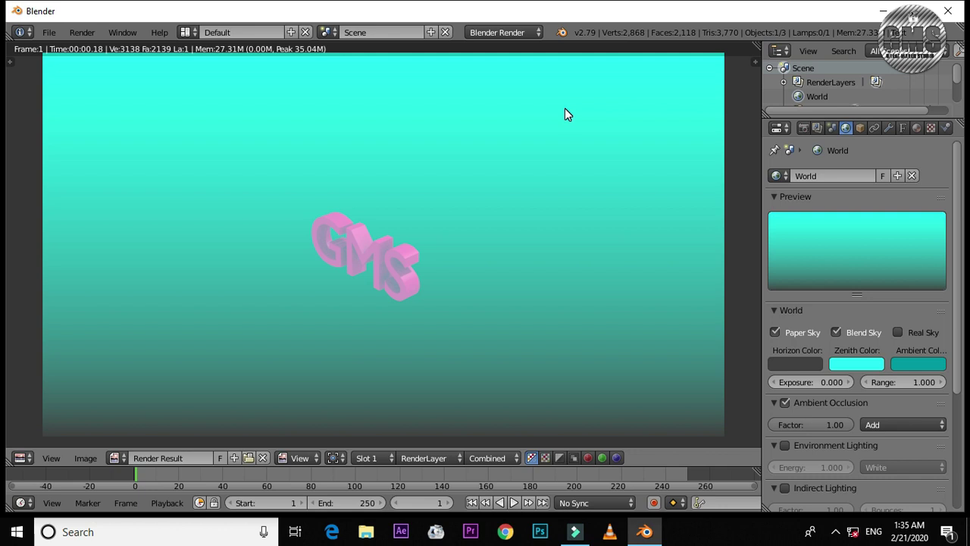
key("Escape")
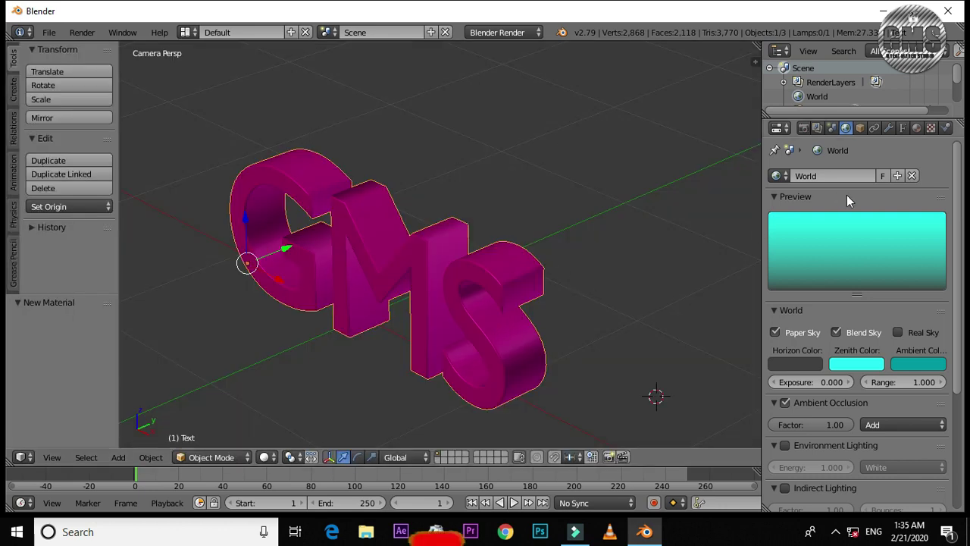
left_click(897, 332)
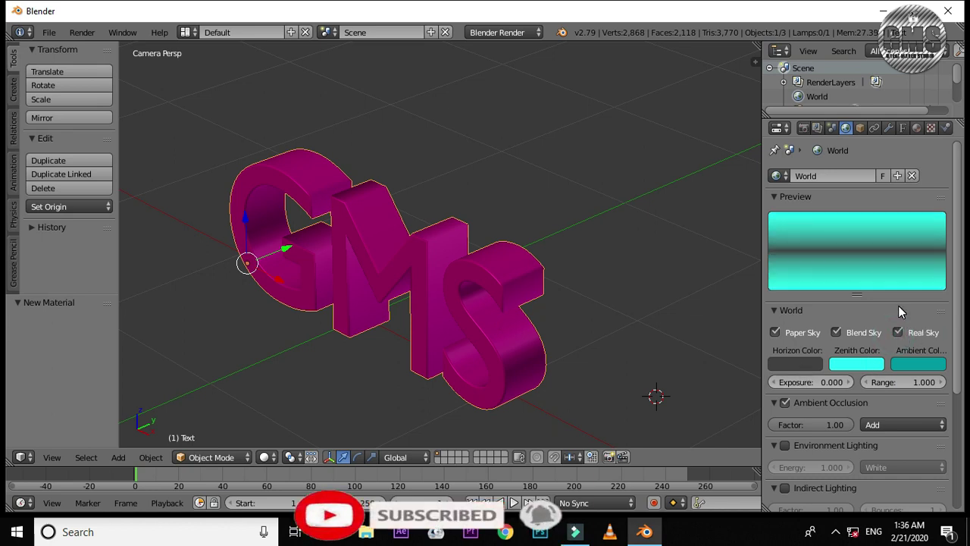
Re-render to confirm the dark horizon band in the cyan sky.
key("F12")
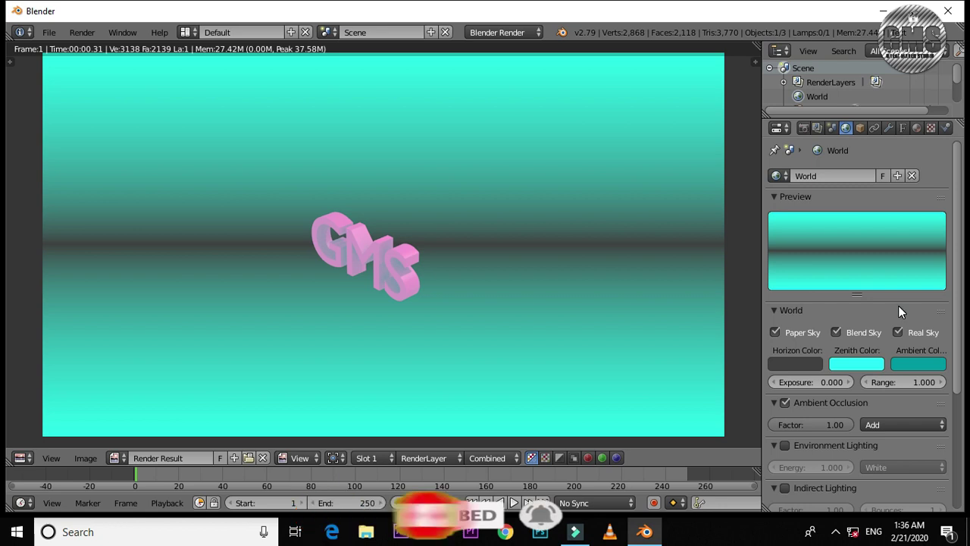
key("F12")
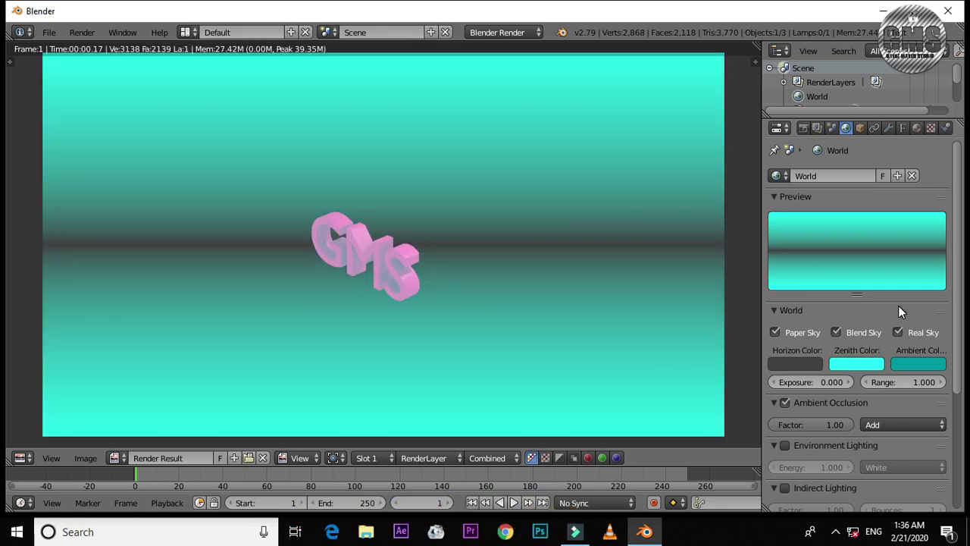
key("Escape")
scroll(666, 357, "down", 2)
scroll(409, 326, "down", 3)
scroll(409, 326, "down", 2)
Switch to front view, lower the text, and align the camera to the view.
scroll(410, 331, "up", 1)
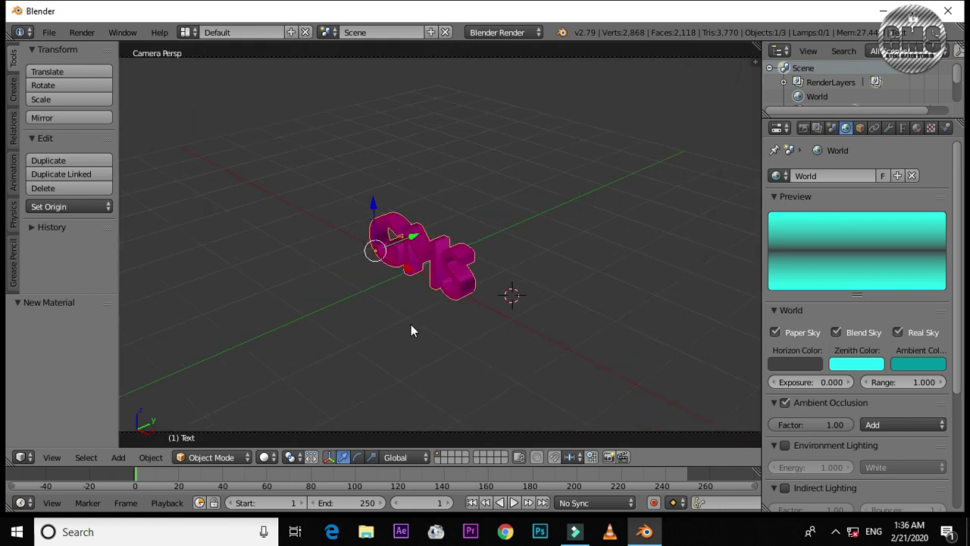
key("KP_1")
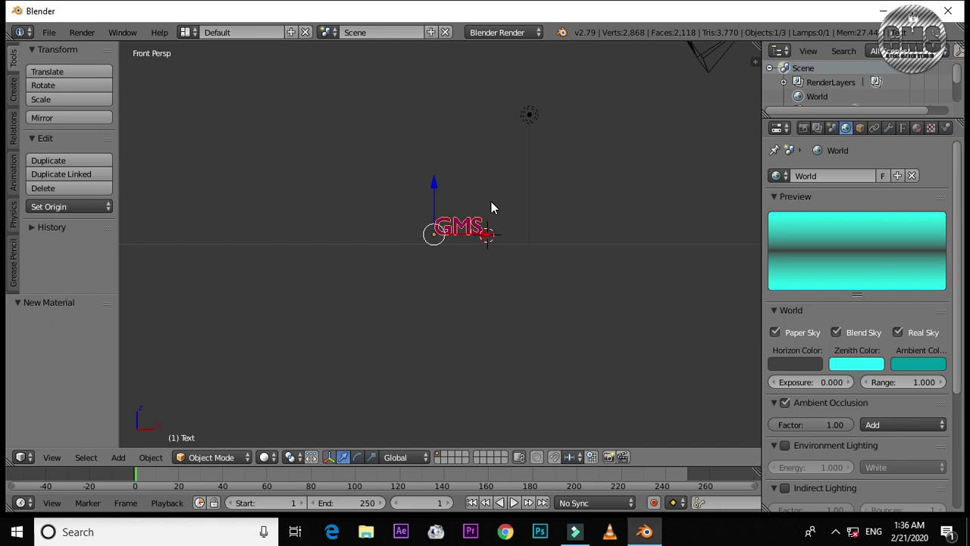
scroll(495, 215, "up", 4)
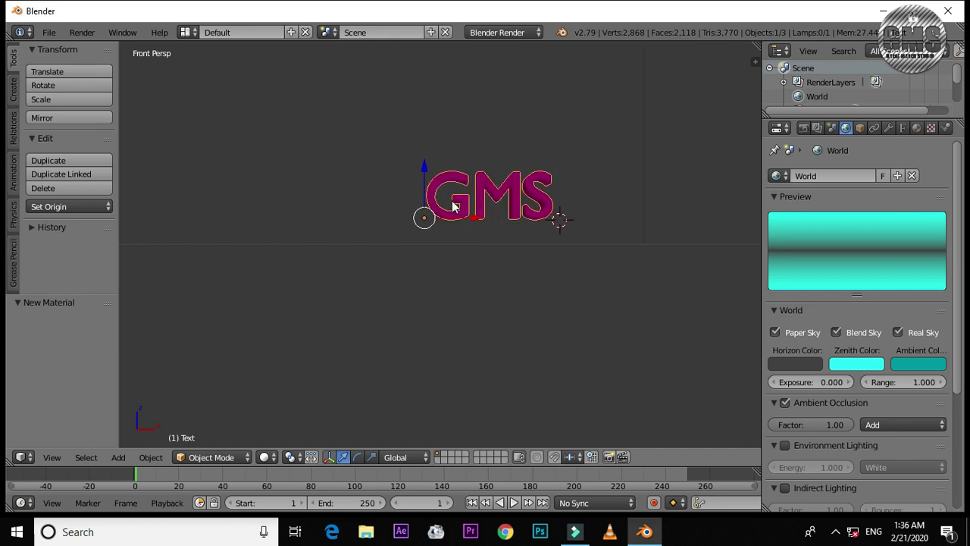
left_click_drag(425, 169, 428, 196)
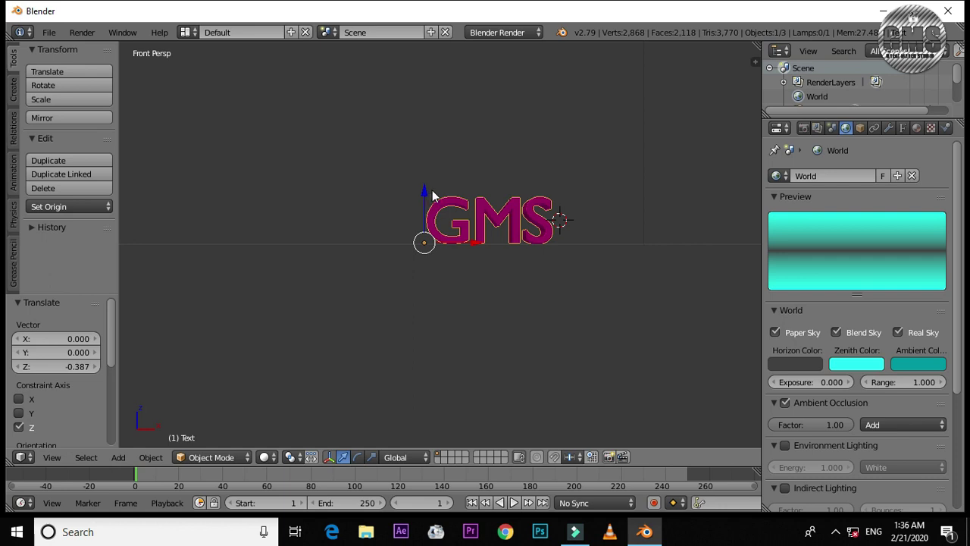
key("ctrl+alt+KP_0")
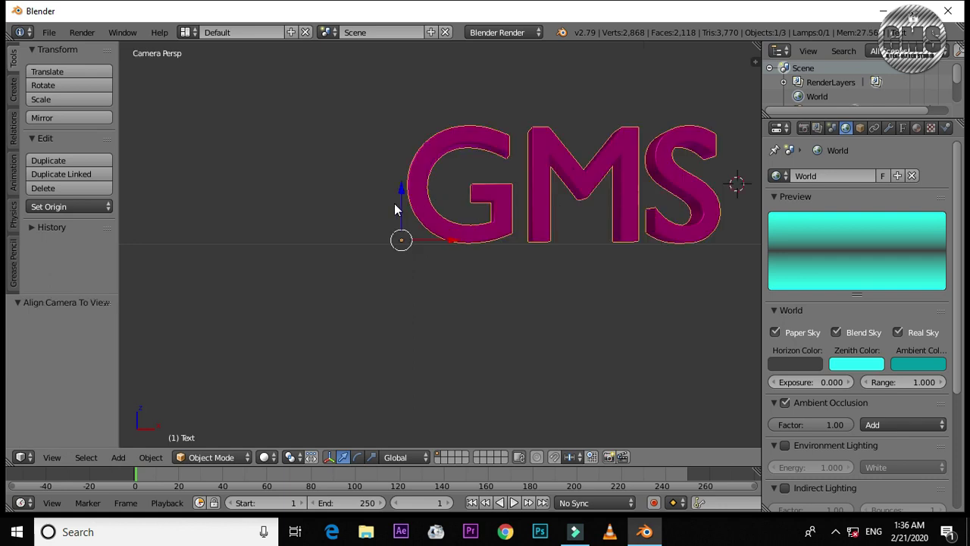
Centre the text in frame, moving it -0.719 on X and -0.424 on Z.
scroll(434, 191, "down", 3)
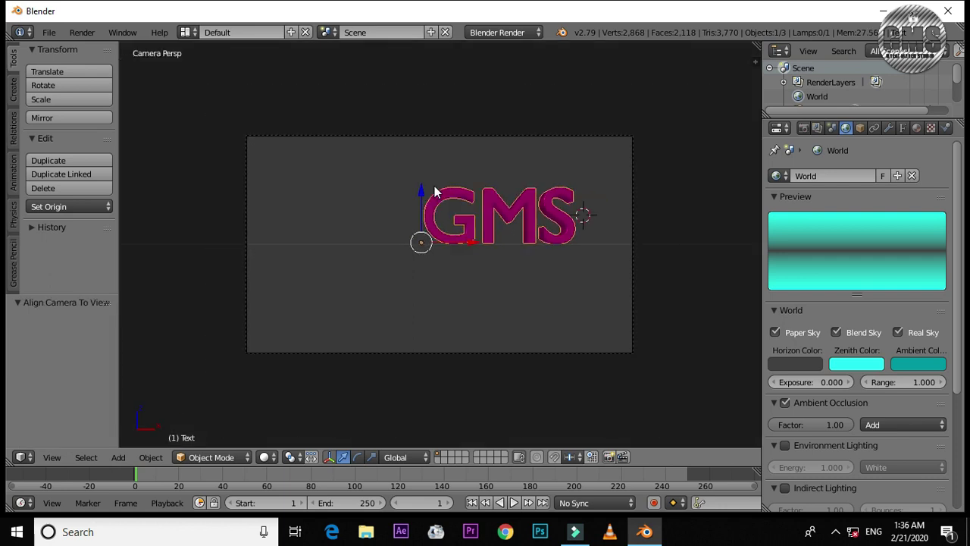
left_click_drag(476, 242, 419, 248)
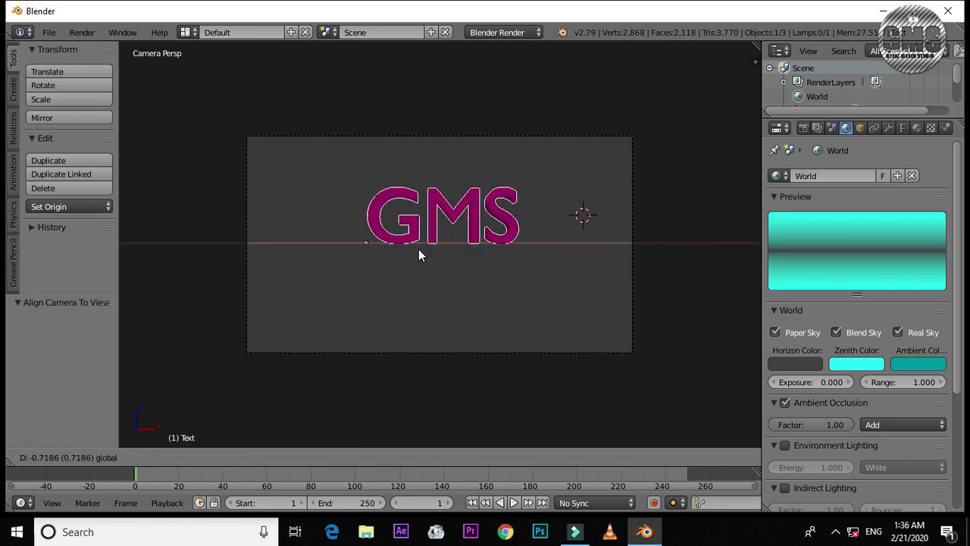
left_click_drag(367, 194, 365, 224)
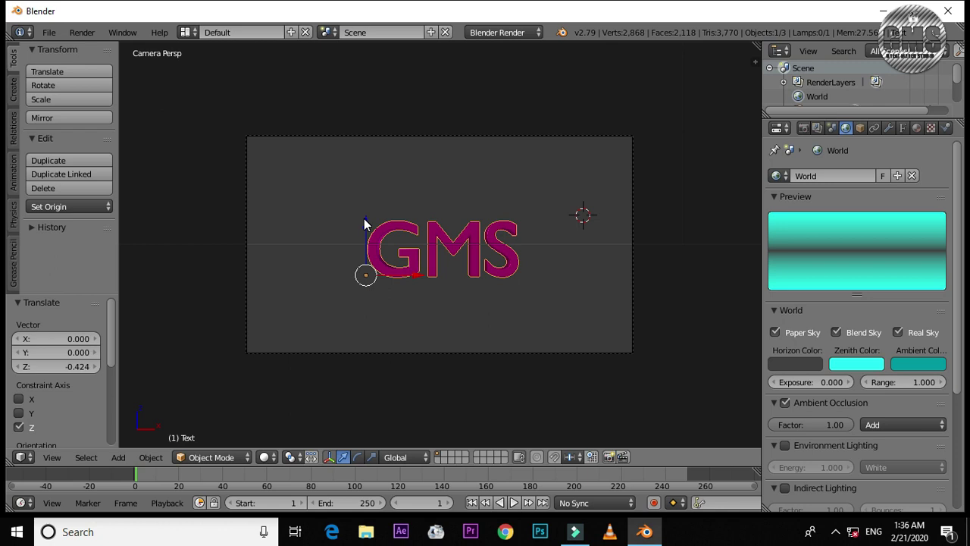
Render the final image of the face-on magenta GMS text against the cyan-to-dark sky gradient.
key("F12")
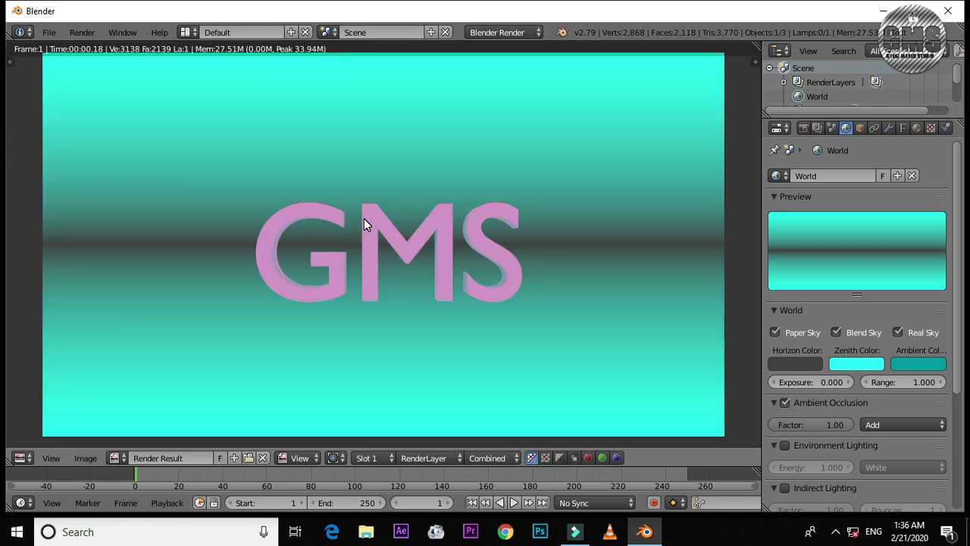